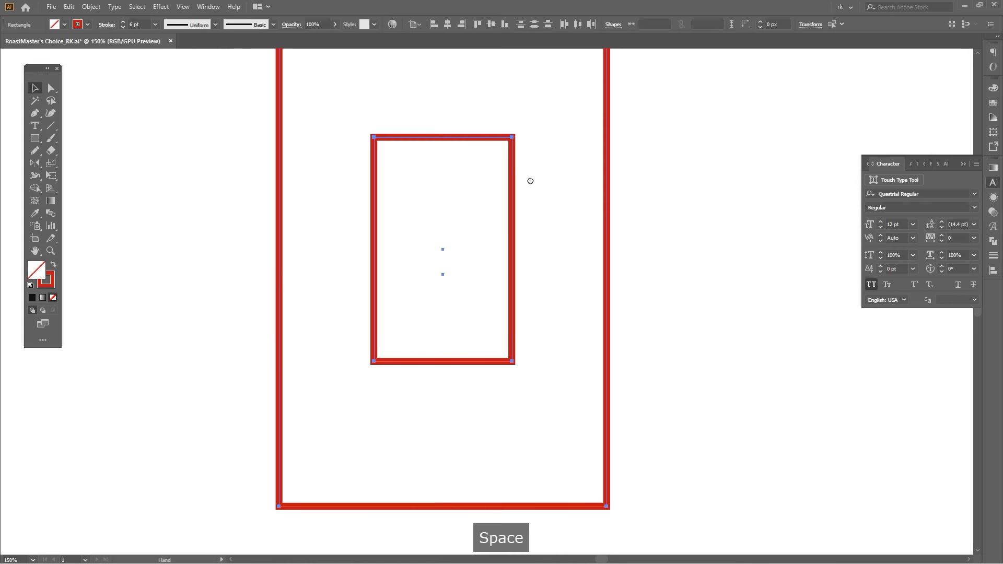
# Fully round the corners of the inner and outer rectangles to turn both into pill shapes.
pyautogui.moveTo(503, 405); pyautogui.dragTo(465, 355)
pyautogui.click(595, 123)
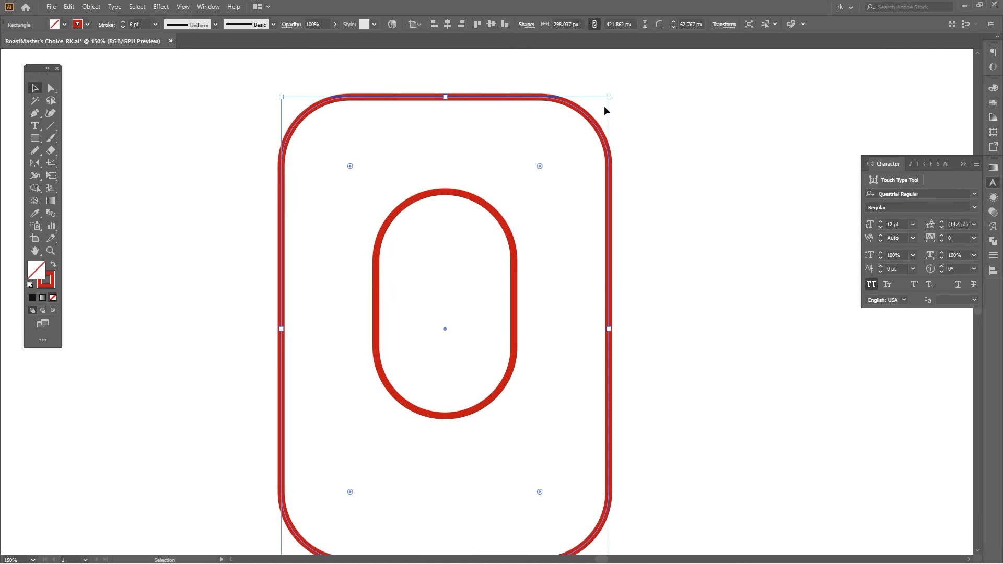
pyautogui.moveTo(540, 166); pyautogui.dragTo(427, 428)
pyautogui.click(704, 292)
pyautogui.moveTo(704, 292); pyautogui.dragTo(690, 240)
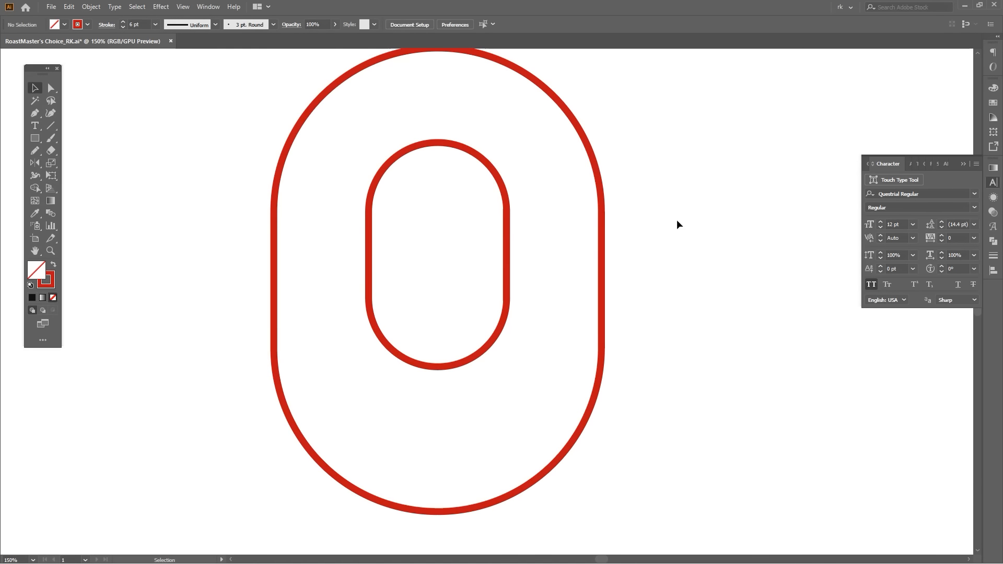
# Recolor the strokes of both pill shapes by sampling the black of the RoastMaster's text with the Eyedropper.
pyautogui.scroll(-2, 676, 220)
pyautogui.moveTo(680, 162); pyautogui.dragTo(585, 225)
pyautogui.moveTo(663, 226); pyautogui.dragTo(559, 233)
pyautogui.press('i')
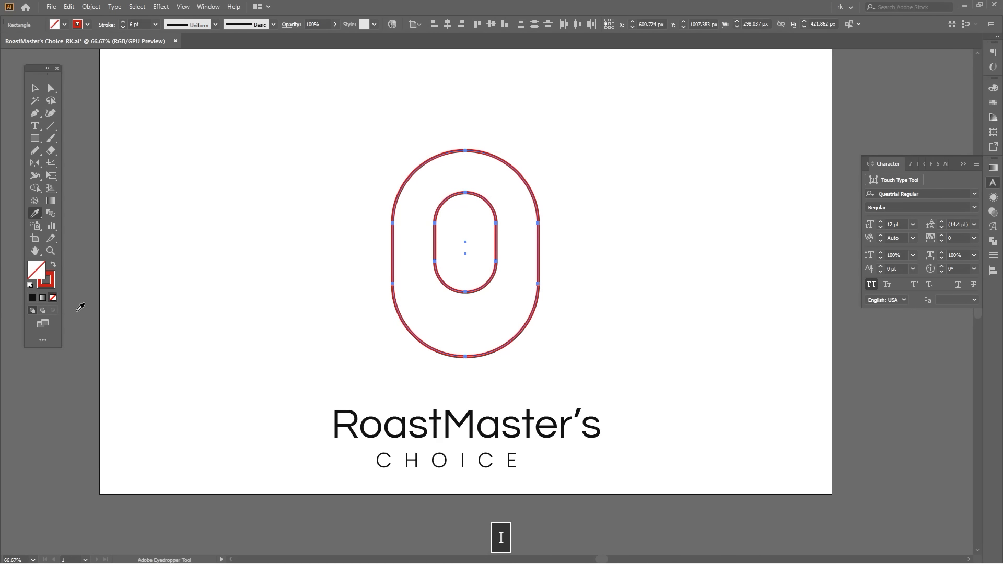
pyautogui.click(52, 286)
pyautogui.keyDown('shift'); pyautogui.click(419, 415); pyautogui.keyUp('shift')
pyautogui.press('v')
pyautogui.scroll(3, 502, 381)
pyautogui.moveTo(578, 357); pyautogui.dragTo(461, 222)
pyautogui.scroll(-1, 488, 263)
pyautogui.moveTo(495, 267); pyautogui.dragTo(498, 173)
pyautogui.press('v')
pyautogui.click(546, 281)
pyautogui.moveTo(557, 189); pyautogui.dragTo(612, 311)
pyautogui.scroll(2, 546, 281)
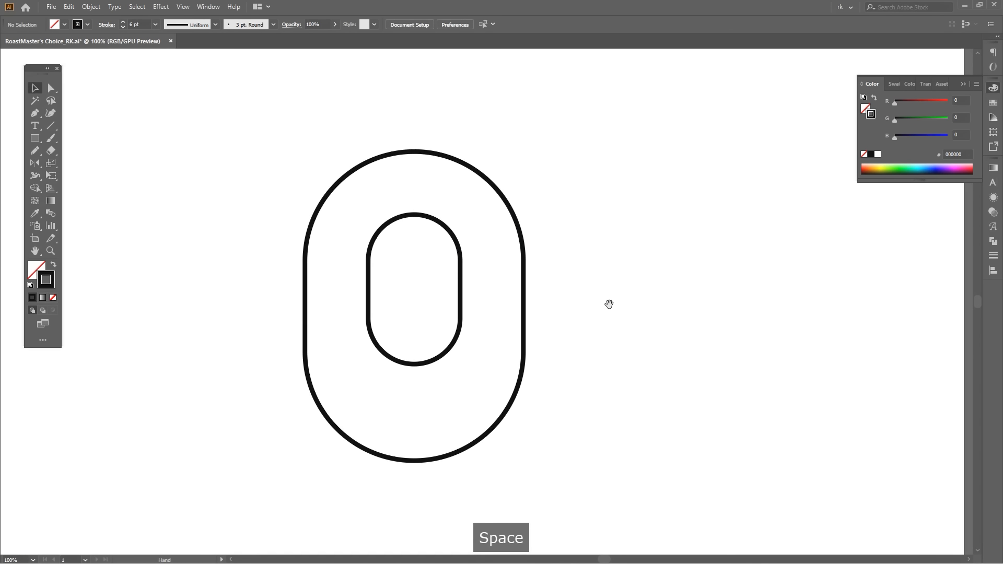
# Draw a vertical Pen line connecting the top of the inner pill to the top of the outer pill.
pyautogui.moveTo(581, 366); pyautogui.dragTo(644, 335)
pyautogui.press('p')
pyautogui.moveTo(527, 241); pyautogui.dragTo(538, 256)
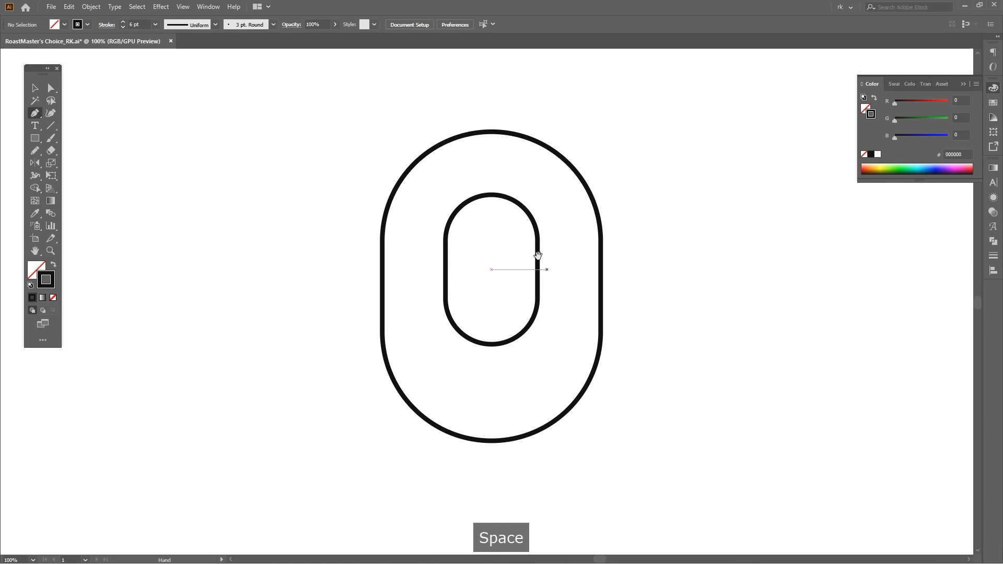
pyautogui.click(492, 196)
pyautogui.click(491, 131)
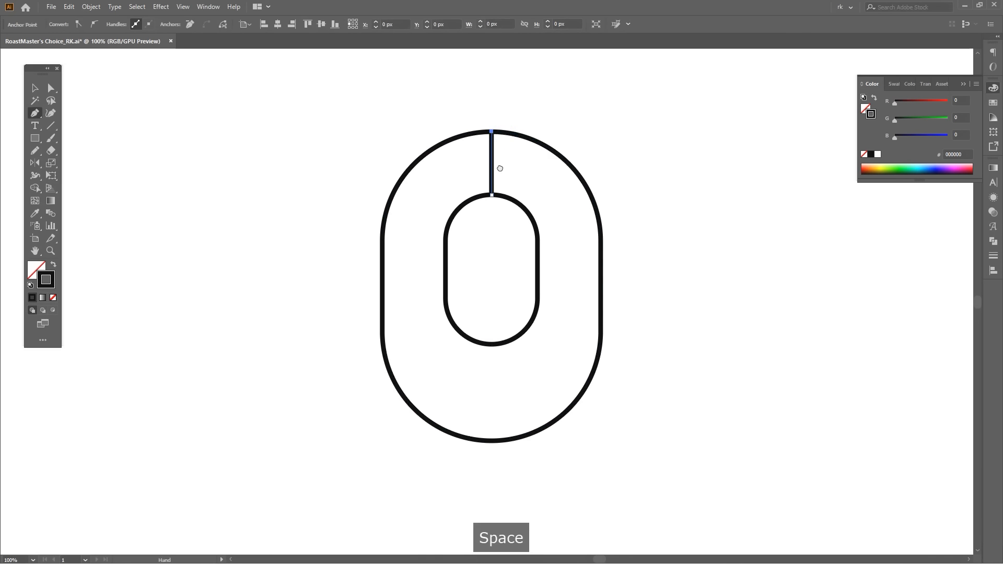
pyautogui.moveTo(510, 162); pyautogui.dragTo(498, 170)
pyautogui.press('v')
# Extend the vertical line's lower anchor to the inner pill's center and center the line horizontally.
pyautogui.press('a')
pyautogui.click(479, 175)
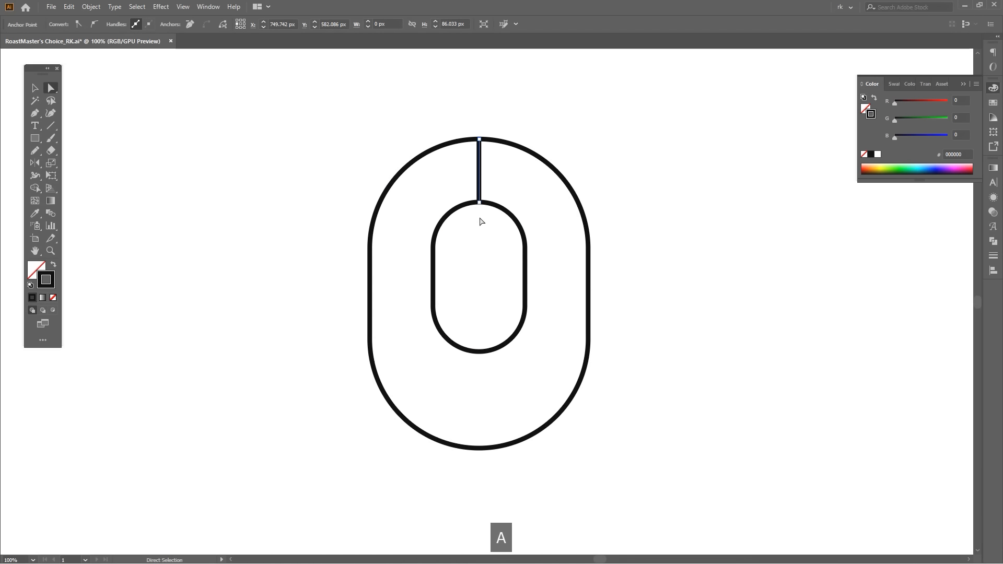
pyautogui.click(479, 202)
pyautogui.moveTo(482, 282); pyautogui.dragTo(482, 280)
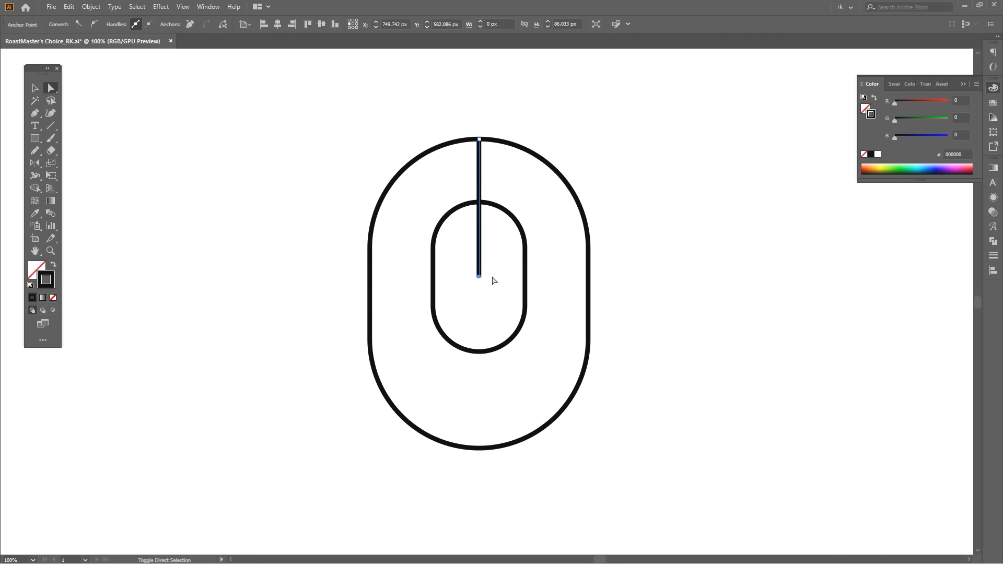
pyautogui.press('v')
pyautogui.click(478, 147)
pyautogui.click(450, 27)
pyautogui.click(616, 169)
# Try making repeated rotated copies of the vertical line around its lower end, and undo them.
pyautogui.press('space')
pyautogui.moveTo(496, 262); pyautogui.dragTo(491, 267)
pyautogui.moveTo(487, 258); pyautogui.dragTo(467, 242)
pyautogui.press('r')
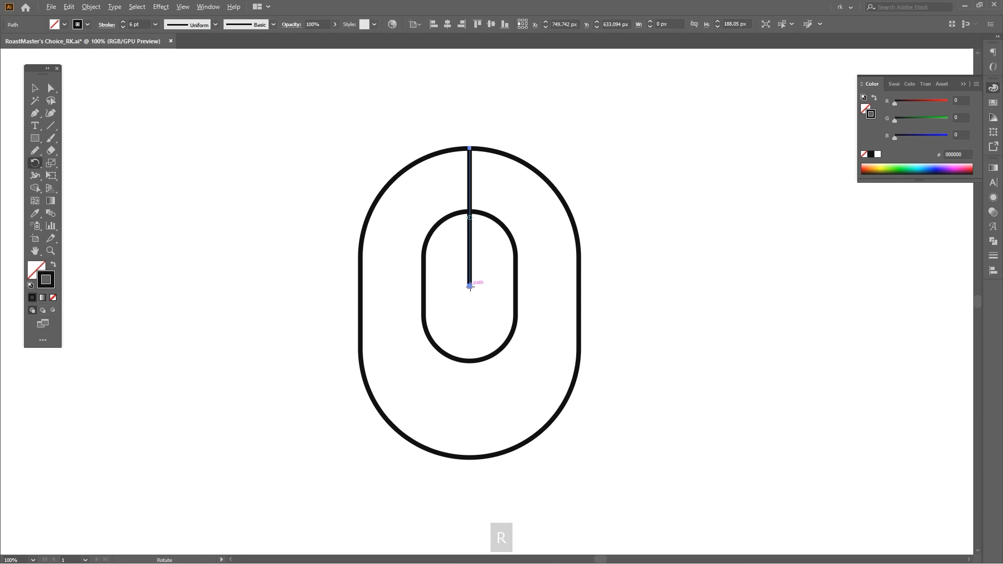
pyautogui.moveTo(564, 145); pyautogui.dragTo(605, 174)
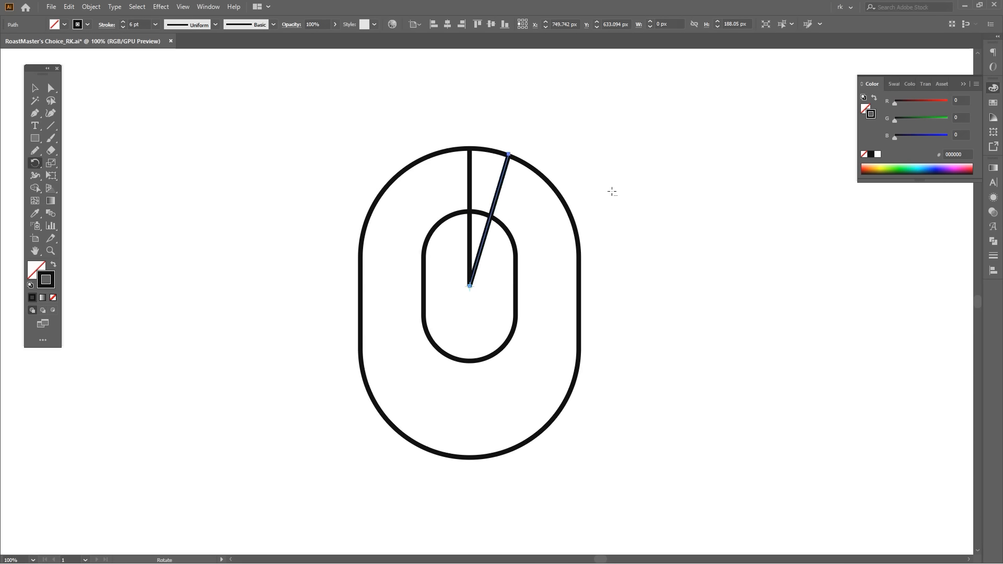
pyautogui.hotkey('ctrl', 'd')
pyautogui.hotkey('ctrl', 'd')
pyautogui.hotkey('ctrl', 'd')
pyautogui.hotkey('ctrl', 'd')
pyautogui.hotkey('ctrl', 'd')
pyautogui.hotkey('ctrl', 'z')
pyautogui.hotkey('ctrl', 'z')
pyautogui.hotkey('ctrl', 'z')
pyautogui.hotkey('ctrl', 'z')
pyautogui.hotkey('ctrl', 'z')
pyautogui.hotkey('ctrl', 'z')
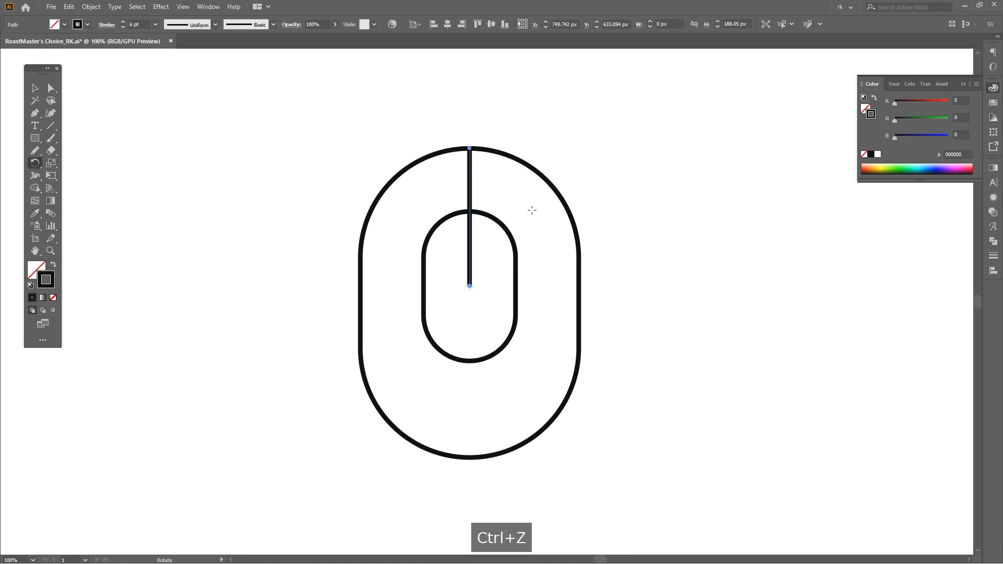
# Rotate a copy of the vertical line around its lower end to a horizontal position pointing right.
pyautogui.press('v')
pyautogui.click(530, 209)
pyautogui.click(470, 179)
pyautogui.press('r')
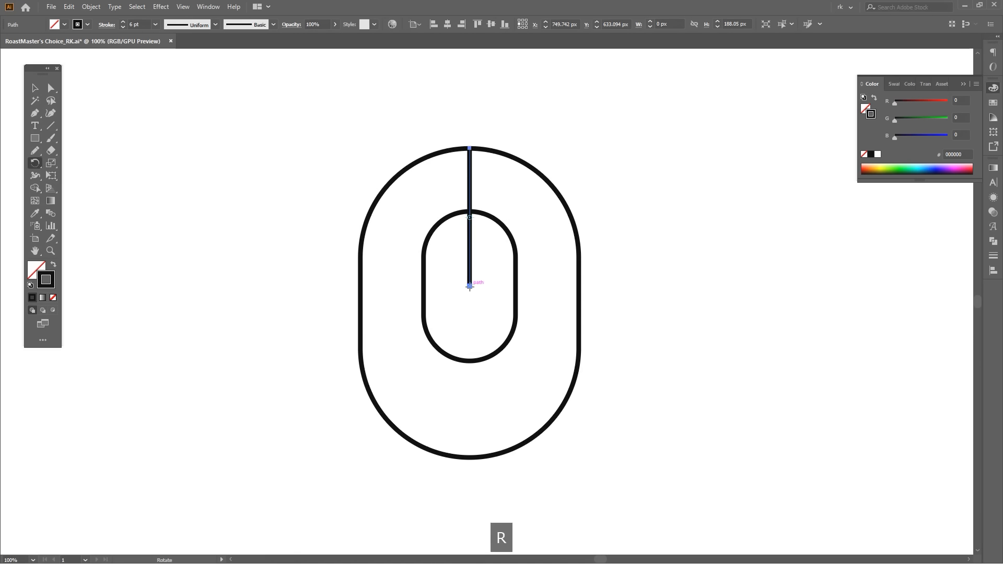
pyautogui.moveTo(500, 240); pyautogui.dragTo(667, 377)
pyautogui.press('v')
pyautogui.click(655, 274)
pyautogui.press('space')
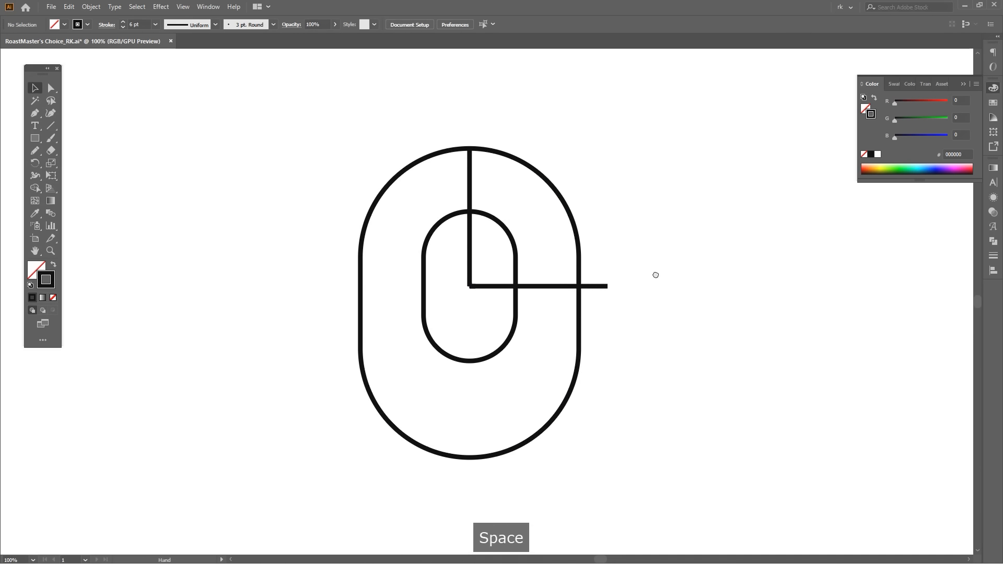
pyautogui.moveTo(656, 275); pyautogui.dragTo(654, 278)
pyautogui.press('v')
# Rotate a copy of the vertical line slightly clockwise around its lower end and repeat the copy three times.
pyautogui.click(598, 288)
pyautogui.press('space')
pyautogui.moveTo(633, 325); pyautogui.dragTo(689, 318)
pyautogui.click(637, 299)
pyautogui.scroll(1, 637, 299)
pyautogui.press('space')
pyautogui.press('space')
pyautogui.moveTo(505, 282); pyautogui.dragTo(517, 326)
pyautogui.click(533, 298)
pyautogui.click(435, 240)
pyautogui.click(430, 238)
pyautogui.press('r')
pyautogui.click(429, 299)
pyautogui.moveTo(561, 101); pyautogui.dragTo(620, 157)
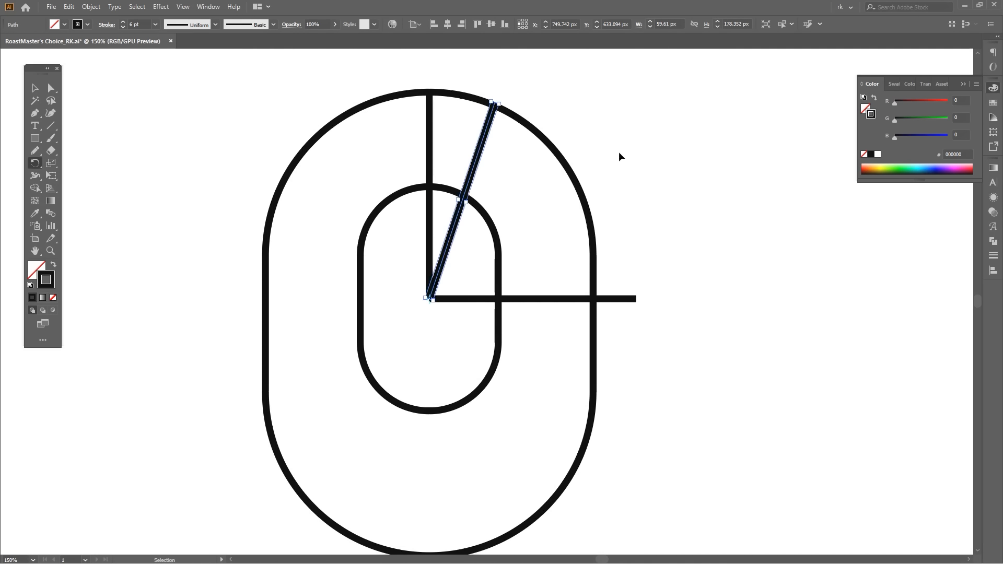
pyautogui.hotkey('ctrl', 'd')
pyautogui.hotkey('ctrl', 'd')
pyautogui.hotkey('ctrl', 'd')
# Group the five right-hand rays and reflect a copy of them across the vertical line.
pyautogui.moveTo(575, 268); pyautogui.dragTo(514, 163)
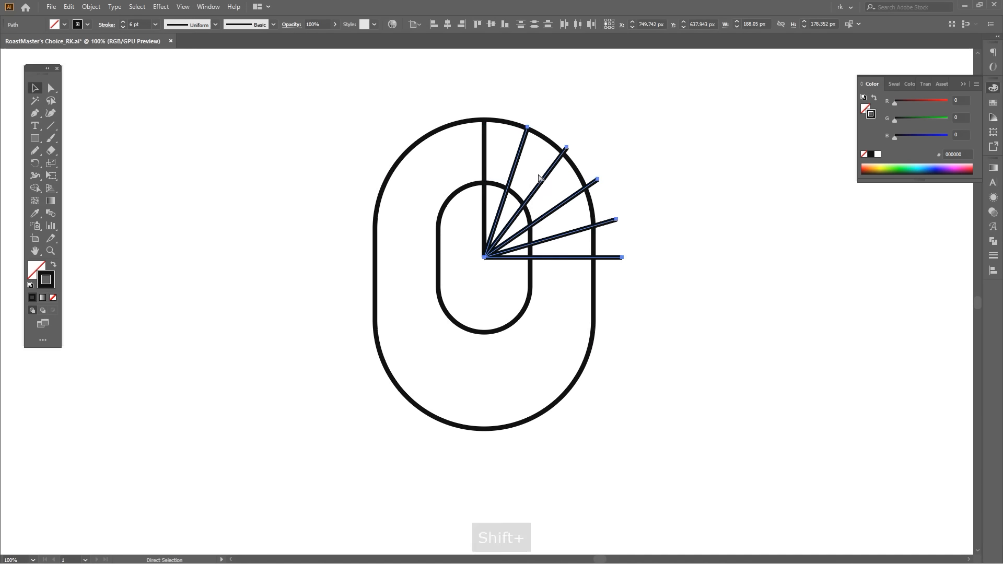
pyautogui.hotkey('ctrl', 'g')
pyautogui.press('o')
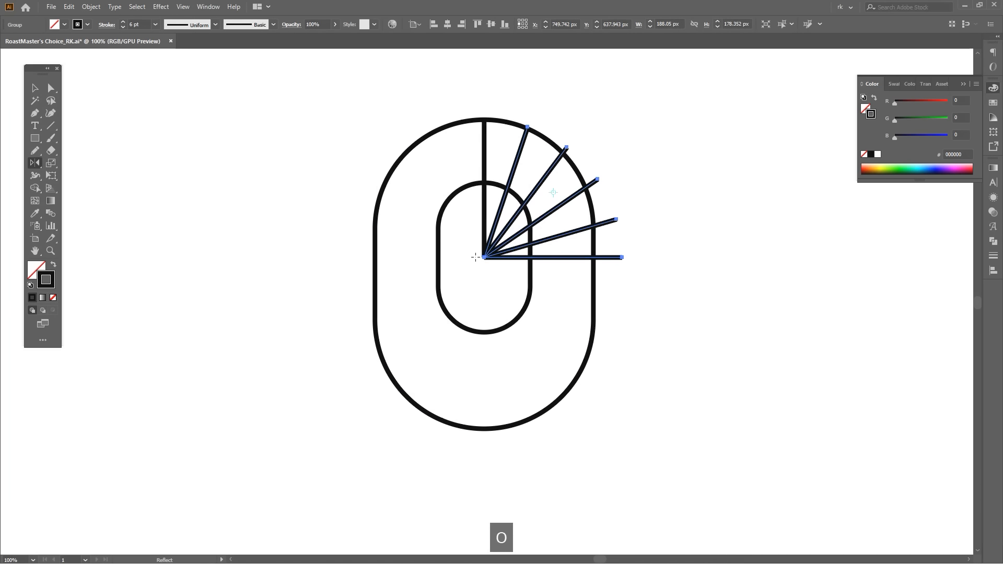
pyautogui.moveTo(594, 220); pyautogui.dragTo(500, 247)
# Group the vertical line together with both halves of the ray fan.
pyautogui.press('v')
pyautogui.keyDown('shift'); pyautogui.click(484, 159); pyautogui.keyUp('shift')
pyautogui.keyDown('shift'); pyautogui.click(518, 155); pyautogui.keyUp('shift')
pyautogui.hotkey('ctrl', 'g')
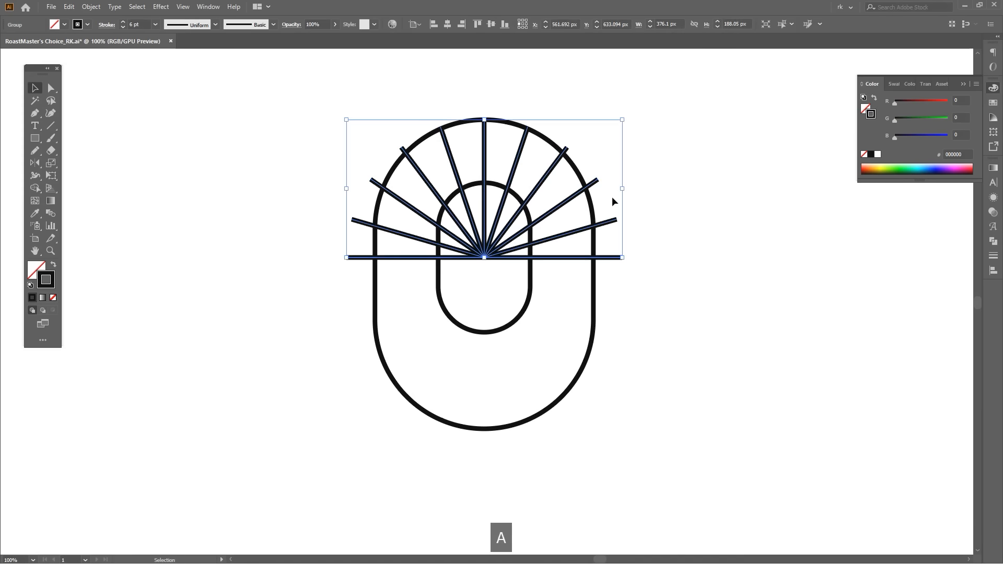
# Trim the ray ends extending beyond the outer pill with the Shape Builder tool.
pyautogui.press('a')
pyautogui.keyDown('shift'); pyautogui.click(592, 206); pyautogui.keyUp('shift')
pyautogui.hotkey('shift', 'm')
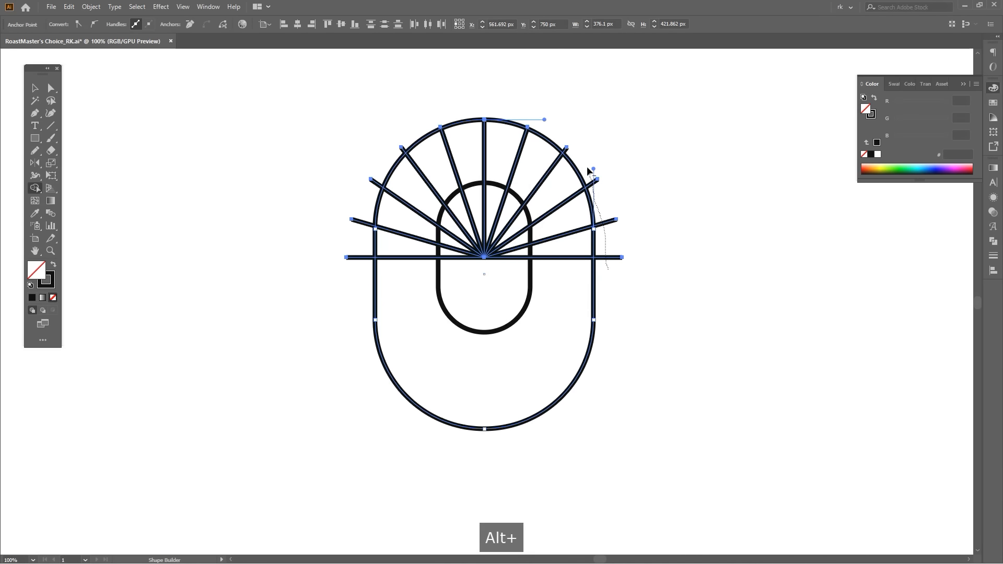
pyautogui.moveTo(591, 179); pyautogui.dragTo(592, 177)
pyautogui.scroll(6, 527, 127)
pyautogui.scroll(-5, 633, 118)
pyautogui.scroll(4, 372, 121)
pyautogui.moveTo(145, 255); pyautogui.dragTo(128, 279)
pyautogui.moveTo(107, 329)
pyautogui.mouseDown()
pyautogui.moveTo(381, 157)
pyautogui.moveTo(306, 233)
pyautogui.moveTo(296, 318)
pyautogui.moveTo(276, 294)
pyautogui.mouseUp()
pyautogui.scroll(-4, 339, 159)
pyautogui.scroll(1, 352, 282)
# Delete the ray segments inside the inner pill so the rays span only between the two shapes.
pyautogui.press('a')
pyautogui.click(626, 287)
pyautogui.press('v')
pyautogui.click(638, 301)
pyautogui.hotkey('ctrl', 'z')
pyautogui.moveTo(617, 340); pyautogui.dragTo(660, 353)
pyautogui.hotkey('ctrl', 'c')
pyautogui.hotkey('ctrl', '3')
pyautogui.press('z')
pyautogui.press('v')
pyautogui.press('Delete')
# Draw an S-shaped Pen curve from the inner pill's top anchor to its bottom anchor.
pyautogui.scroll(-1, 679, 308)
pyautogui.press('p')
pyautogui.click(551, 191)
pyautogui.hotkey('ctrl', 'z')
pyautogui.moveTo(551, 197); pyautogui.dragTo(533, 192)
pyautogui.press('space')
pyautogui.moveTo(550, 389); pyautogui.dragTo(510, 342)
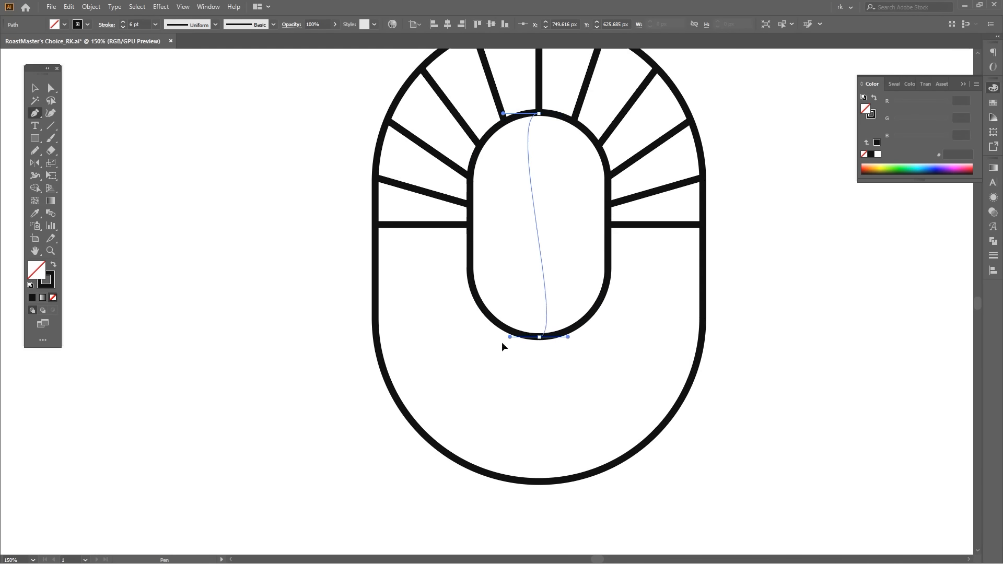
# Lengthen the S-curve's end handles and tilt the top handle down to the left to deepen the bends.
pyautogui.press('a')
pyautogui.moveTo(503, 113); pyautogui.dragTo(457, 153)
pyautogui.scroll(8, 547, 109)
pyautogui.press('a')
pyautogui.scroll(-6, 484, 201)
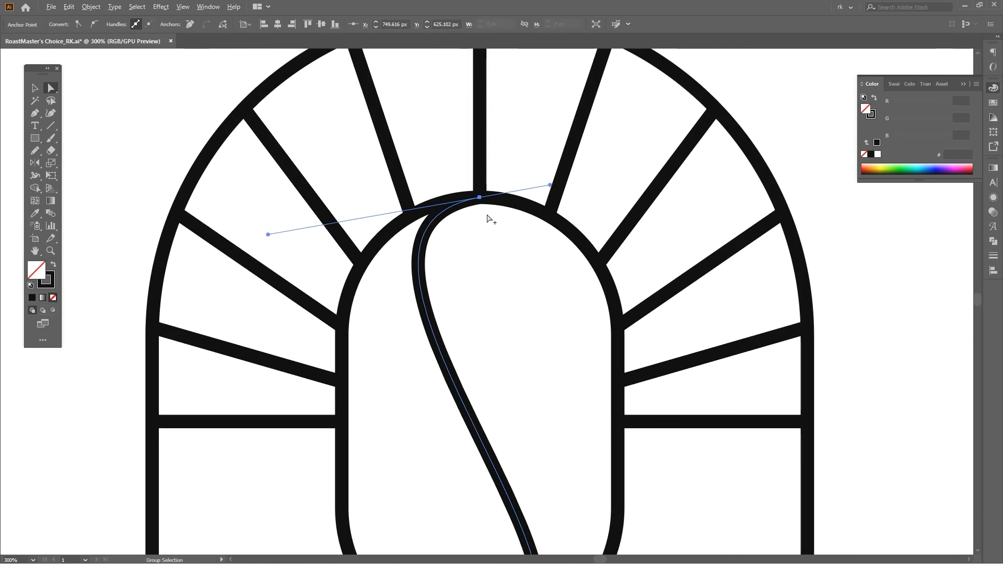
pyautogui.moveTo(492, 303); pyautogui.dragTo(489, 184)
pyautogui.scroll(-1, 489, 183)
pyautogui.scroll(-2, 490, 186)
pyautogui.scroll(2, 436, 170)
pyautogui.press('a')
pyautogui.moveTo(395, 146); pyautogui.dragTo(364, 170)
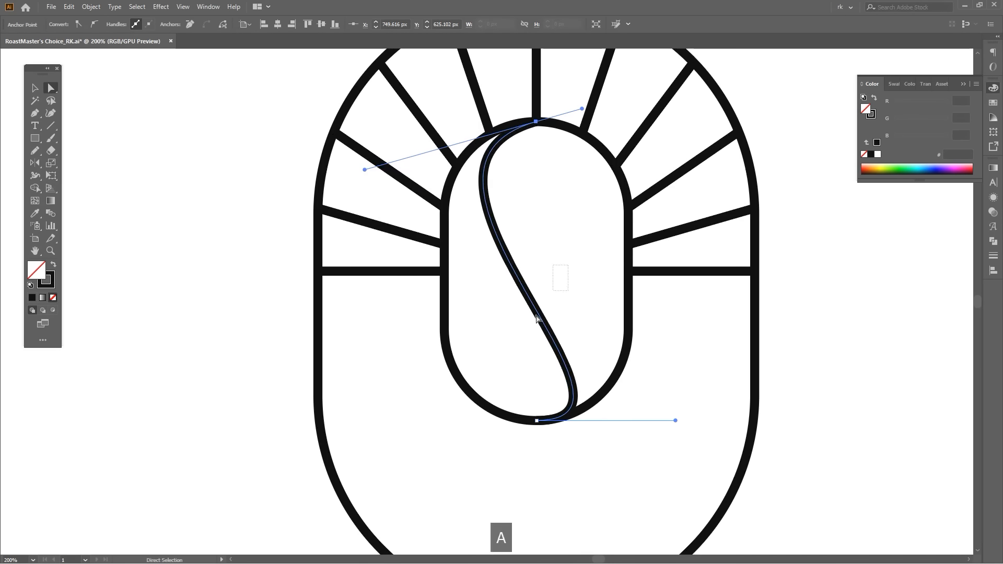
# Tilt the S-curve's bottom handle slightly upward to refine the lower bend.
pyautogui.hotkey('ctrl', 'a')
pyautogui.click(565, 389)
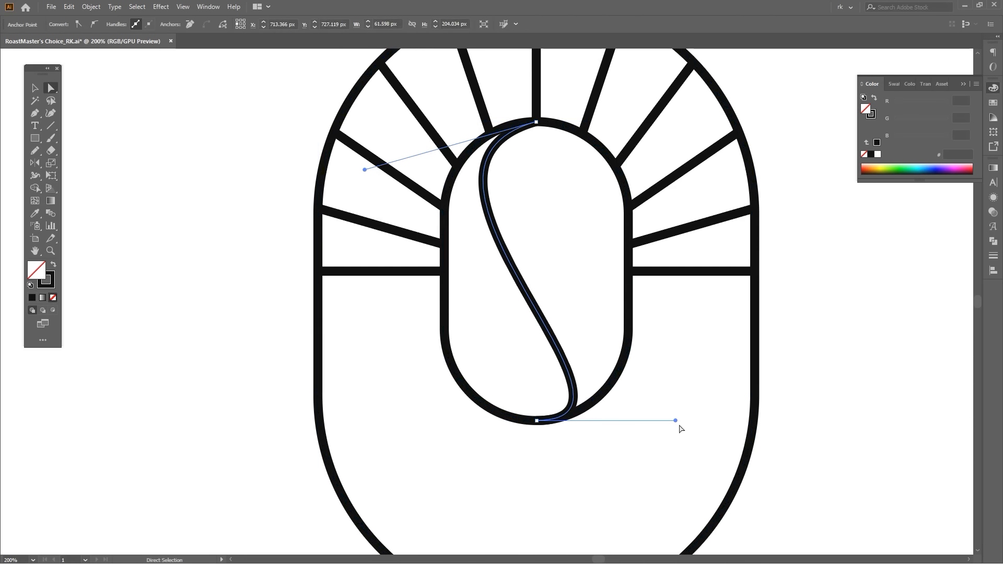
pyautogui.moveTo(674, 414); pyautogui.dragTo(687, 407)
pyautogui.click(581, 300)
# Draw a vertical Pen line from the inner pill's bottom anchor to the bottom of the outer pill.
pyautogui.press('p')
pyautogui.scroll(-1, 582, 300)
pyautogui.press('space')
pyautogui.moveTo(721, 358); pyautogui.dragTo(618, 255)
pyautogui.press('space')
pyautogui.moveTo(624, 289); pyautogui.dragTo(630, 240)
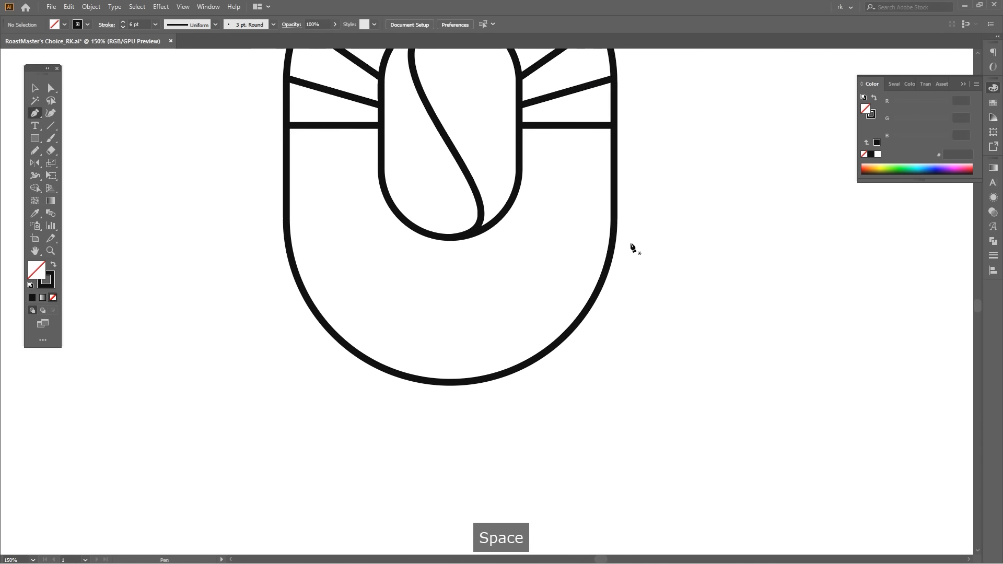
pyautogui.moveTo(497, 317); pyautogui.dragTo(528, 289)
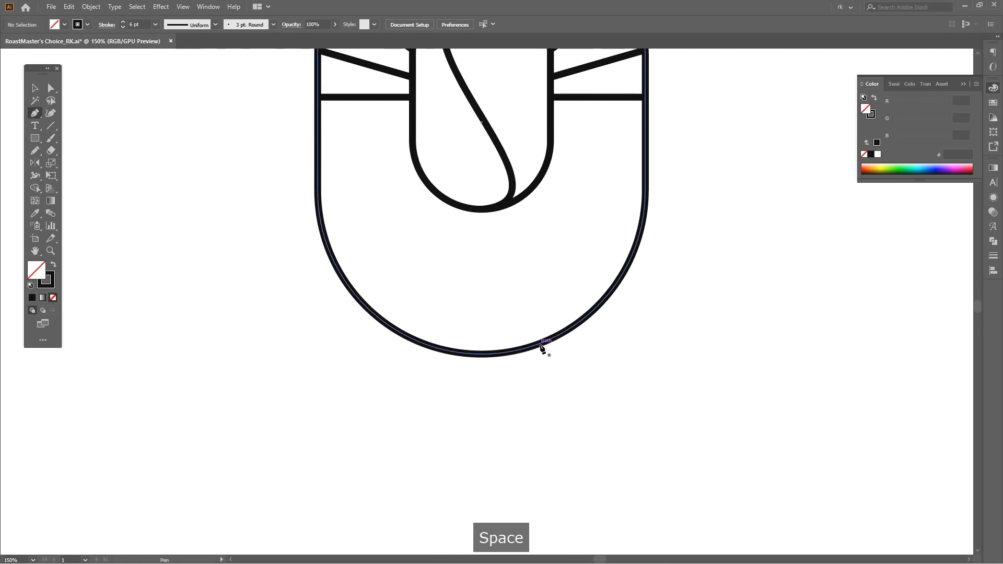
pyautogui.click(481, 209)
pyautogui.keyDown('shift'); pyautogui.click(482, 355); pyautogui.keyUp('shift')
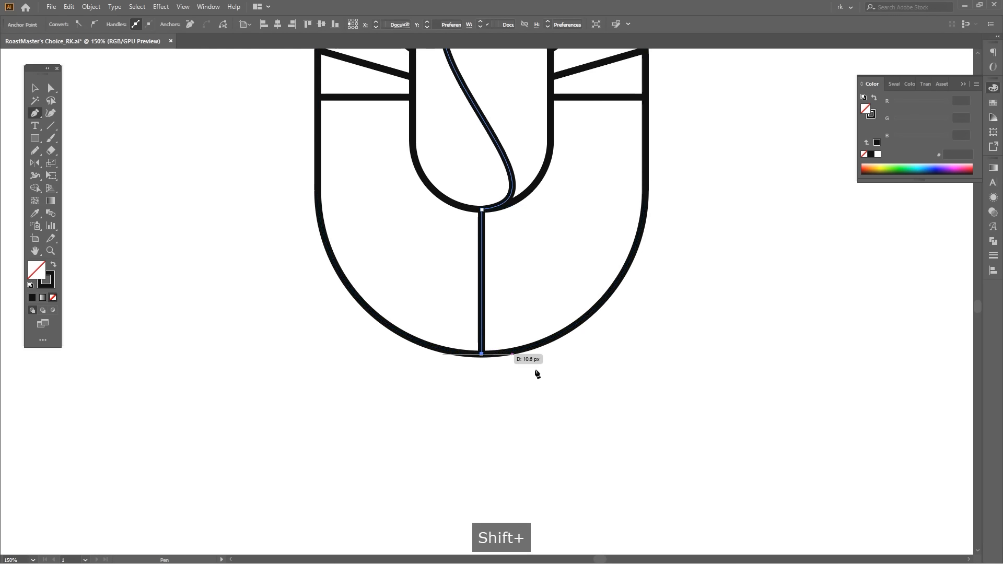
pyautogui.moveTo(501, 361); pyautogui.dragTo(492, 364)
pyautogui.press('v')
pyautogui.click(627, 366)
# Add an anchor point at the middle of the S-curve and pull its lower handle to widen the bend.
pyautogui.moveTo(475, 130); pyautogui.dragTo(513, 215)
pyautogui.scroll(1, 513, 215)
pyautogui.press('=')
pyautogui.click(503, 196)
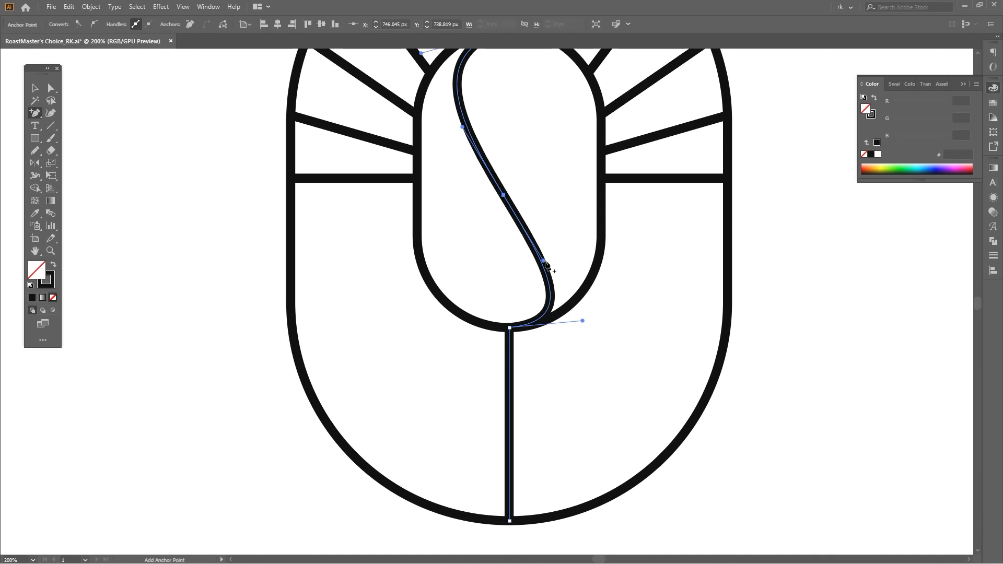
pyautogui.moveTo(543, 261); pyautogui.dragTo(556, 235)
pyautogui.press('v')
pyautogui.scroll(-1, 556, 186)
pyautogui.hotkey('ctrl', 'z')
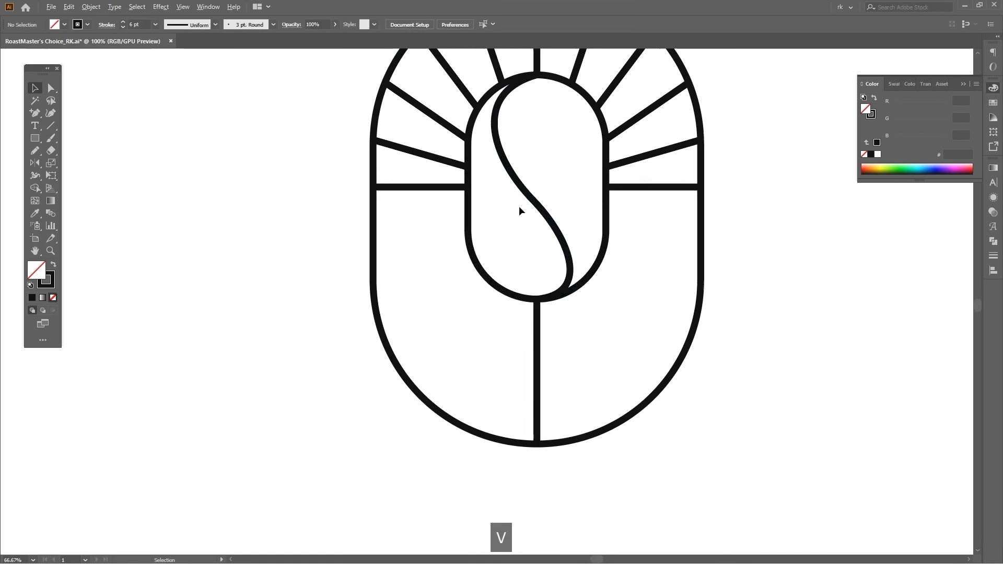
# Push the upper part of the S-curve slightly outward to the left.
pyautogui.press('a')
pyautogui.moveTo(499, 150); pyautogui.dragTo(492, 153)
pyautogui.click(646, 300)
# Draw a curved Pen line from the outer pill's lower-right edge across the vertical line to its left side, forming the leaf's upper edge.
pyautogui.press('space')
pyautogui.moveTo(648, 301); pyautogui.dragTo(619, 268)
pyautogui.press('v')
pyautogui.press('space')
pyautogui.moveTo(575, 309); pyautogui.dragTo(526, 309)
pyautogui.press('space')
pyautogui.moveTo(508, 355); pyautogui.dragTo(544, 332)
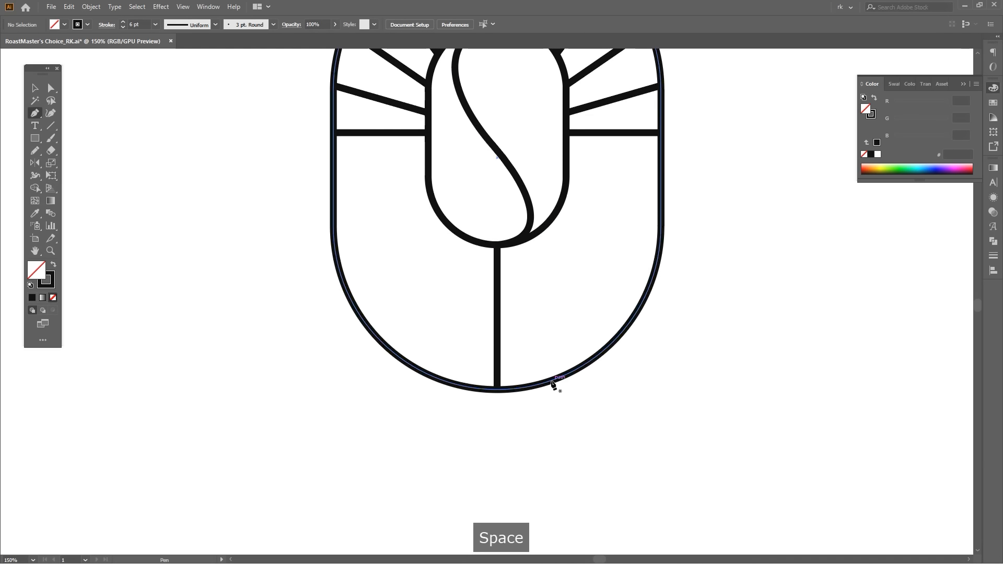
pyautogui.moveTo(556, 378); pyautogui.dragTo(525, 315)
pyautogui.press('space')
pyautogui.moveTo(340, 254); pyautogui.dragTo(301, 290)
pyautogui.hotkey('ctrl', 'z')
pyautogui.hotkey('ctrl', 'z')
pyautogui.moveTo(398, 261); pyautogui.dragTo(264, 280)
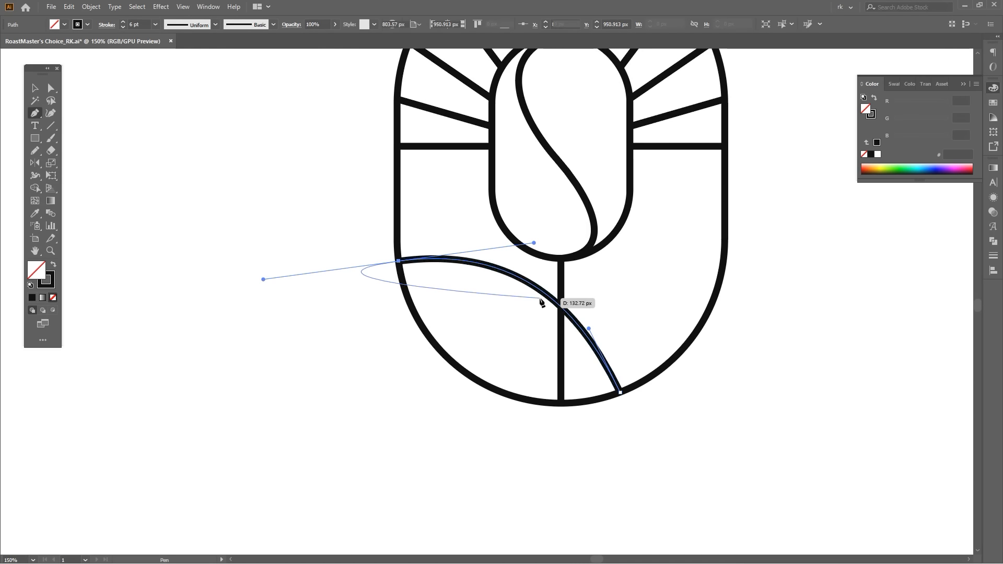
pyautogui.scroll(1, 543, 298)
pyautogui.moveTo(602, 338); pyautogui.dragTo(614, 342)
pyautogui.moveTo(612, 304); pyautogui.dragTo(560, 313)
# Try reflecting a copy of the leaf curve across the vertical centre line.
pyautogui.press('v')
pyautogui.click(560, 313)
pyautogui.click(551, 364)
pyautogui.moveTo(541, 405); pyautogui.dragTo(691, 376)
pyautogui.press('o')
pyautogui.click(500, 410)
pyautogui.press('v')
pyautogui.click(706, 353)
pyautogui.scroll(-1, 712, 342)
pyautogui.press('v')
pyautogui.moveTo(723, 345); pyautogui.dragTo(699, 343)
pyautogui.press('v')
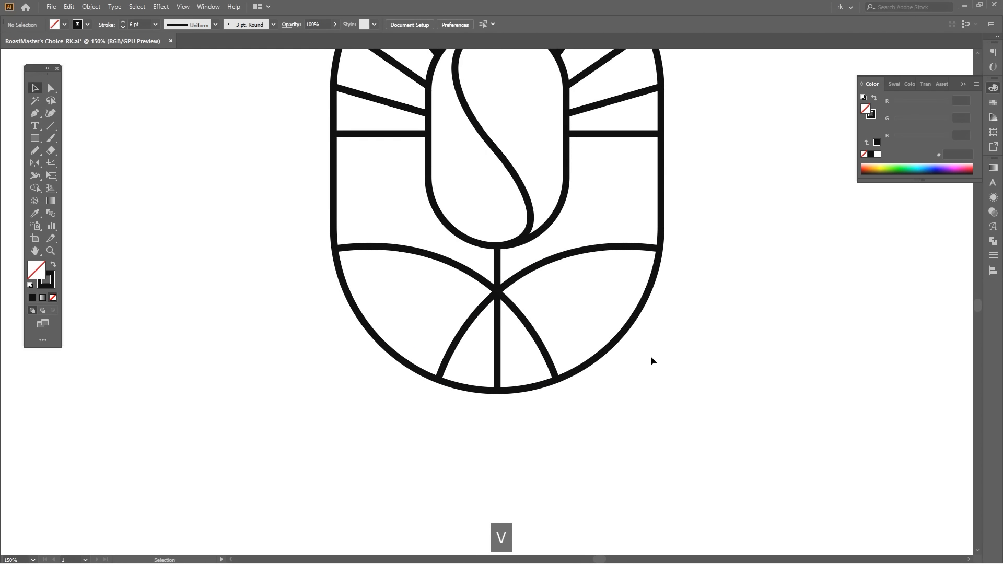
pyautogui.hotkey('ctrl', 'z')
pyautogui.hotkey('ctrl', 'z')
pyautogui.hotkey('ctrl', 'z')
# Draw a curved leaf vein with the Pen from the leaf curve's lower-right anchor to an open end inside the left leaf.
pyautogui.press('p')
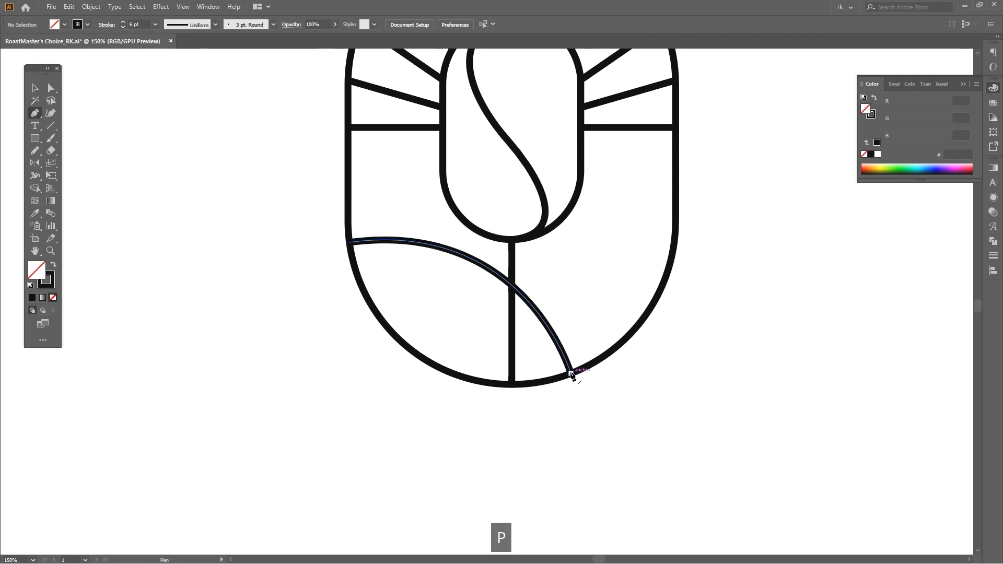
pyautogui.moveTo(571, 374); pyautogui.dragTo(538, 375)
pyautogui.press('space')
pyautogui.moveTo(498, 348); pyautogui.dragTo(516, 371)
pyautogui.moveTo(441, 318); pyautogui.dragTo(410, 270)
pyautogui.press('space')
# Set the leaf path's stroke to round caps and round corner joins.
pyautogui.press('v')
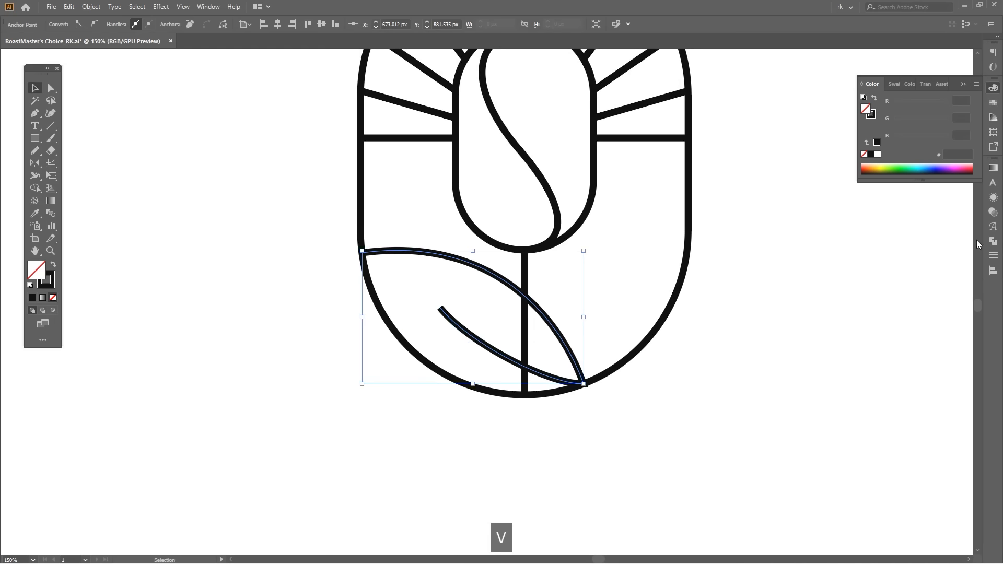
pyautogui.click(993, 255)
pyautogui.keyDown('alt'); pyautogui.scroll(1, 541, 386); pyautogui.keyUp('alt')
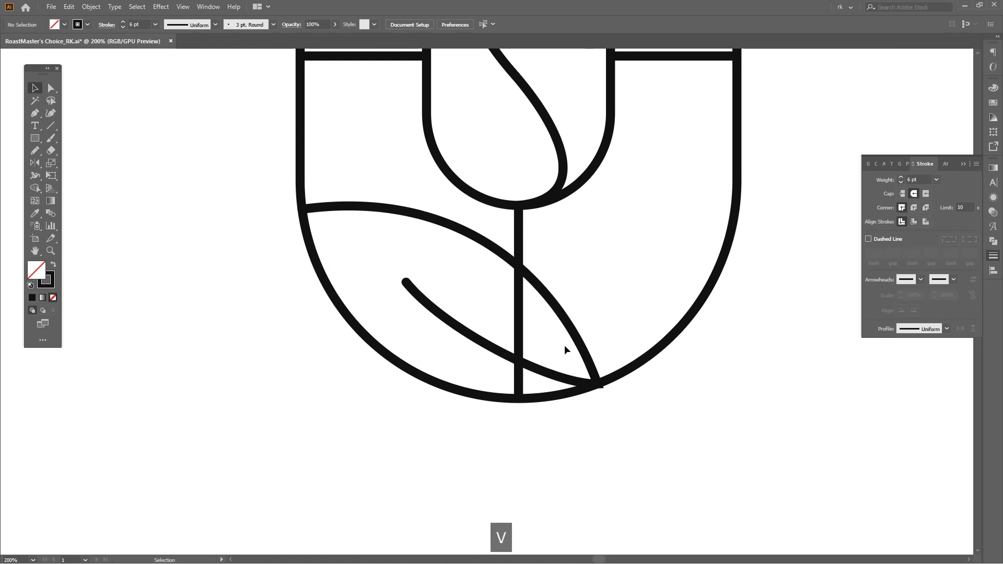
pyautogui.keyDown('alt'); pyautogui.scroll(-1, 783, 367); pyautogui.keyUp('alt')
pyautogui.press('space')
pyautogui.moveTo(606, 340); pyautogui.dragTo(595, 359)
# Reflect a copy of the leaf path across the vertical centre line to form the right leaf.
pyautogui.press('o')
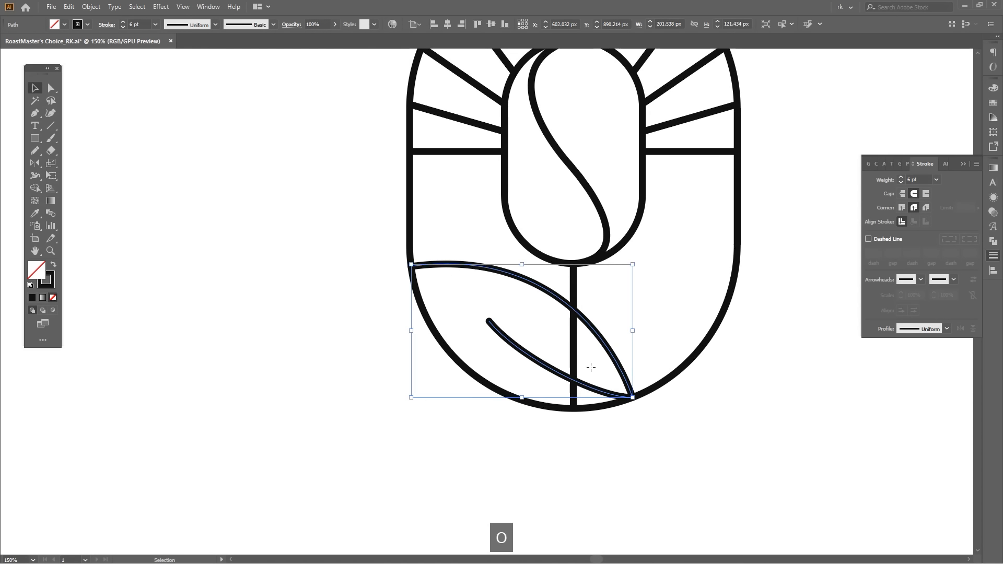
pyautogui.click(573, 409)
pyautogui.keyDown('alt'); pyautogui.moveTo(493, 409); pyautogui.dragTo(739, 402); pyautogui.keyUp('alt')
pyautogui.press('v')
pyautogui.click(584, 346)
pyautogui.keyDown('alt'); pyautogui.scroll(1, 584, 345); pyautogui.keyUp('alt')
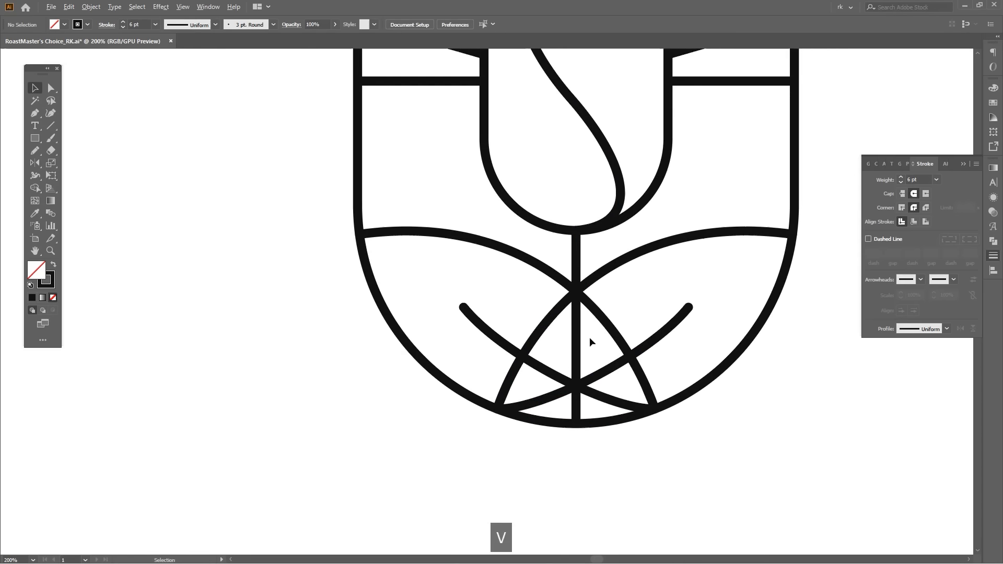
# Remove the right leaf's outline and vein segments that overlap the left leaf using the Shape Builder and deletion.
pyautogui.press('space')
pyautogui.moveTo(652, 310); pyautogui.dragTo(673, 340)
pyautogui.press('a')
pyautogui.keyDown('shift'); pyautogui.click(590, 336); pyautogui.keyUp('shift')
pyautogui.hotkey('shift', 'm')
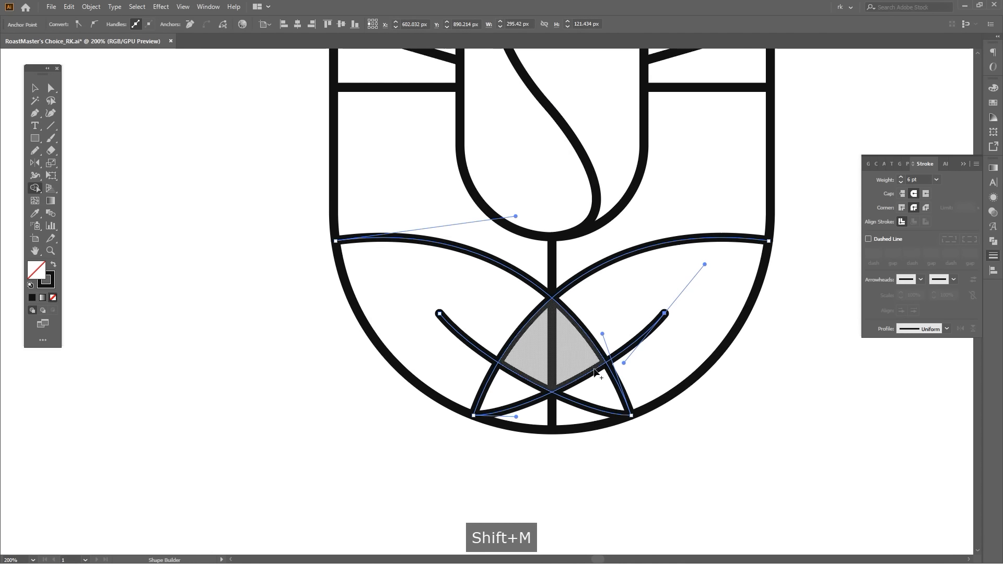
pyautogui.keyDown('alt'); pyautogui.click(580, 377); pyautogui.keyUp('alt')
pyautogui.keyDown('alt'); pyautogui.click(535, 317); pyautogui.keyUp('alt')
pyautogui.press('a')
pyautogui.click(519, 330)
pyautogui.click(490, 380)
pyautogui.press('Delete')
# Shorten the central vertical line so its lower end stops where the two leaves meet.
pyautogui.press('a')
pyautogui.click(553, 424)
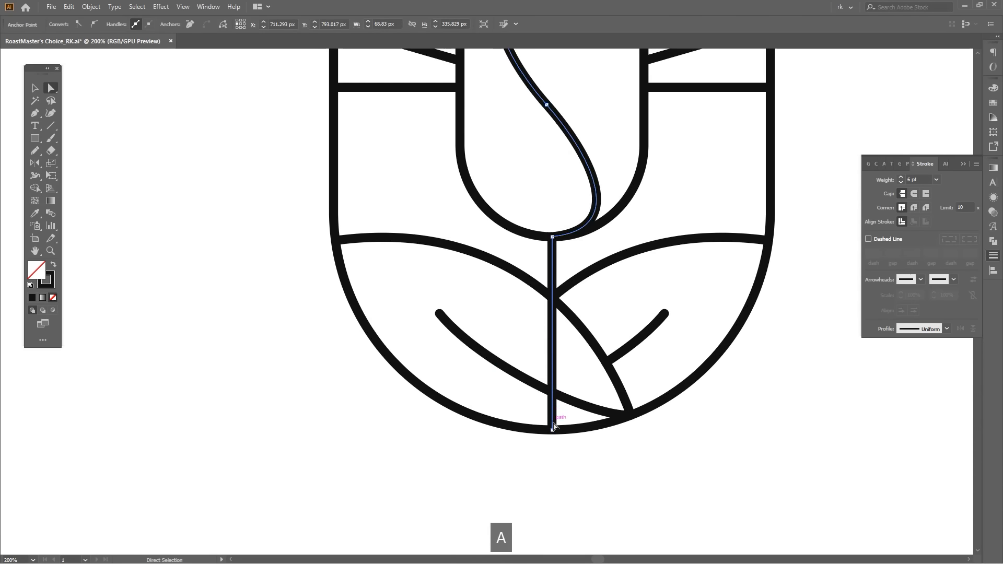
pyautogui.moveTo(553, 430); pyautogui.dragTo(554, 297)
pyautogui.click(506, 337)
# Draw a curved Pen line from the bean's lower-right edge to the outer pill's right side above the right leaf, and refine its outer end.
pyautogui.press('p')
pyautogui.scroll(-3, 505, 337)
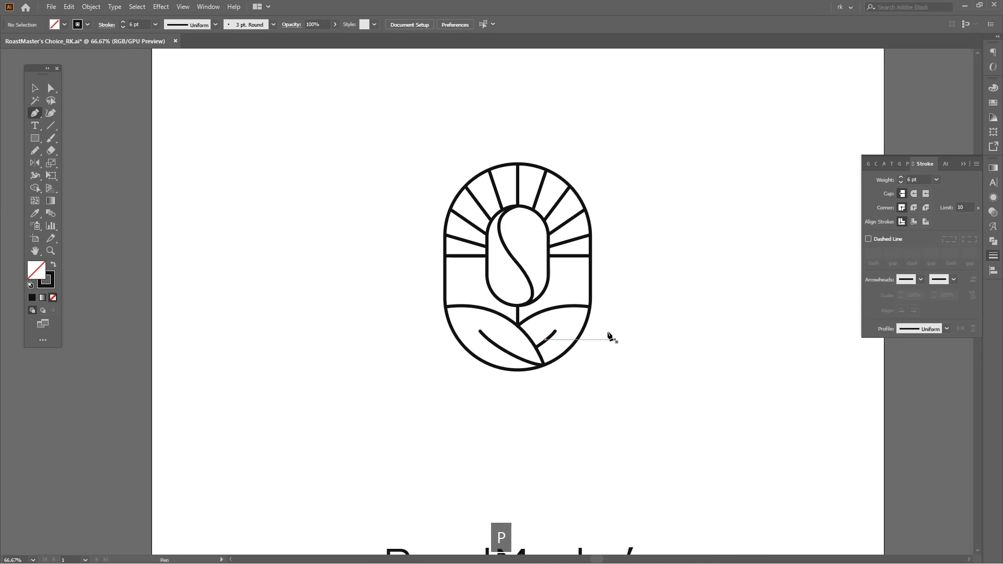
pyautogui.scroll(2, 547, 307)
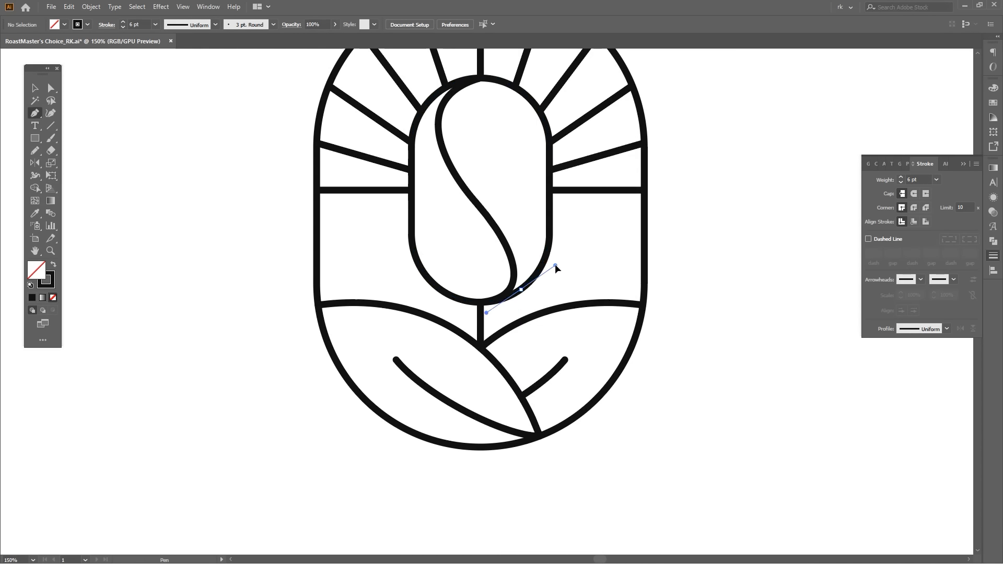
pyautogui.scroll(1, 629, 257)
pyautogui.moveTo(649, 269); pyautogui.dragTo(688, 312)
pyautogui.press('space')
pyautogui.press('v')
pyautogui.click(622, 294)
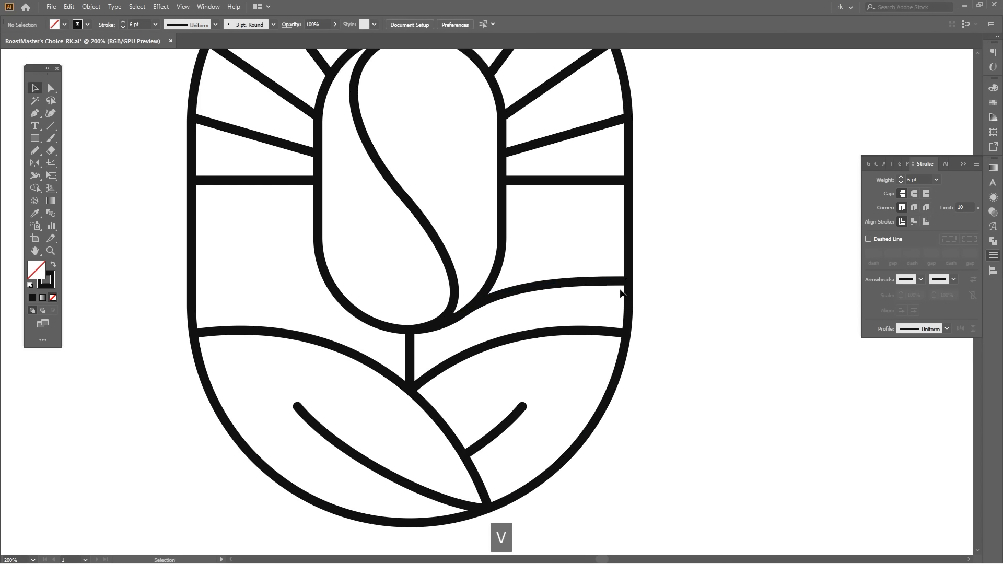
pyautogui.moveTo(628, 282); pyautogui.dragTo(668, 298)
pyautogui.click(672, 282)
pyautogui.press('space')
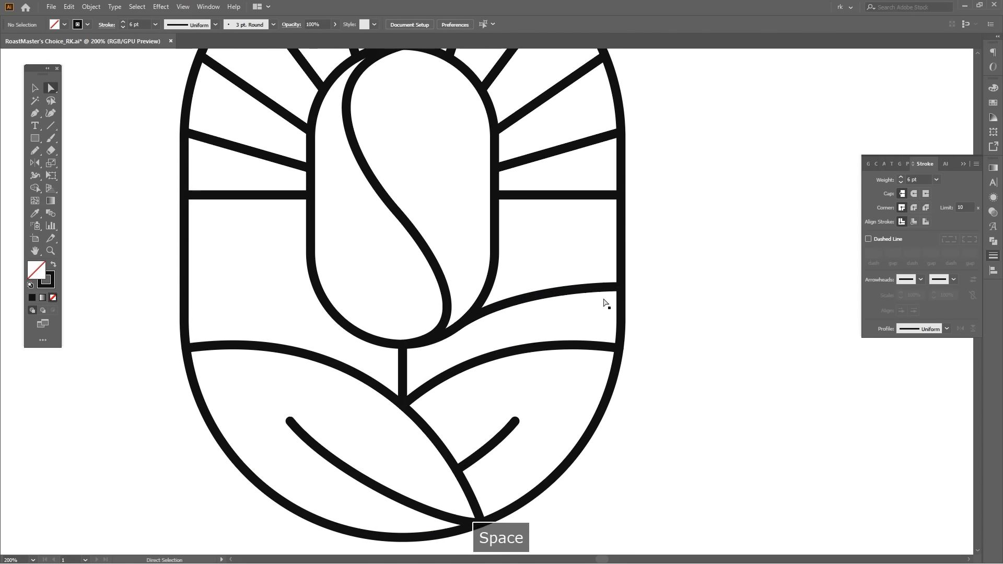
# Draw a second curved Pen line above the first, from the bean's right edge to the outer pill's right side.
pyautogui.press('p')
pyautogui.moveTo(488, 284); pyautogui.dragTo(506, 249)
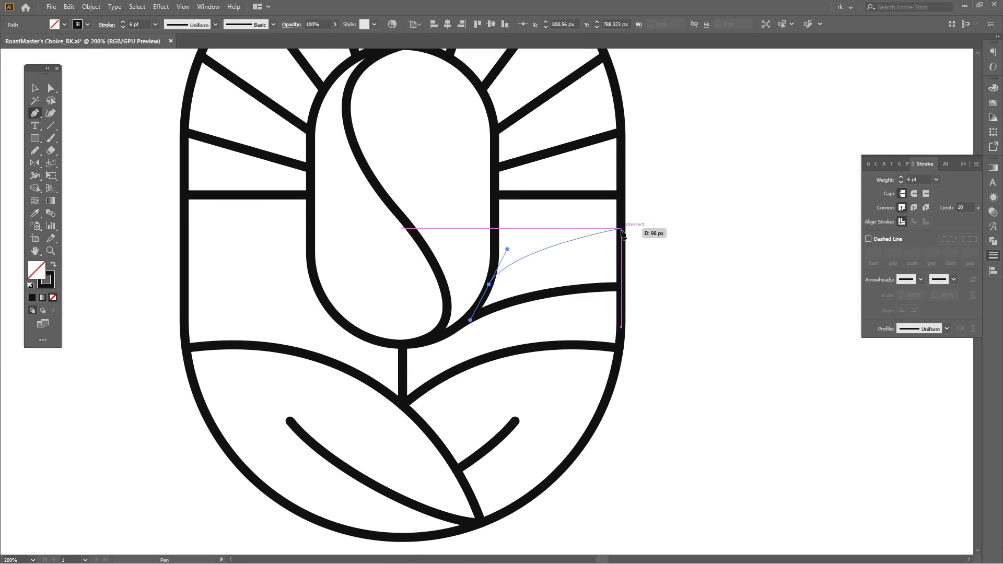
pyautogui.moveTo(682, 233); pyautogui.dragTo(685, 234)
pyautogui.press('space')
pyautogui.moveTo(698, 287); pyautogui.dragTo(697, 289)
pyautogui.press('v')
pyautogui.click(597, 321)
pyautogui.press('a')
pyautogui.click(519, 256)
pyautogui.scroll(1, 519, 258)
pyautogui.click(542, 271)
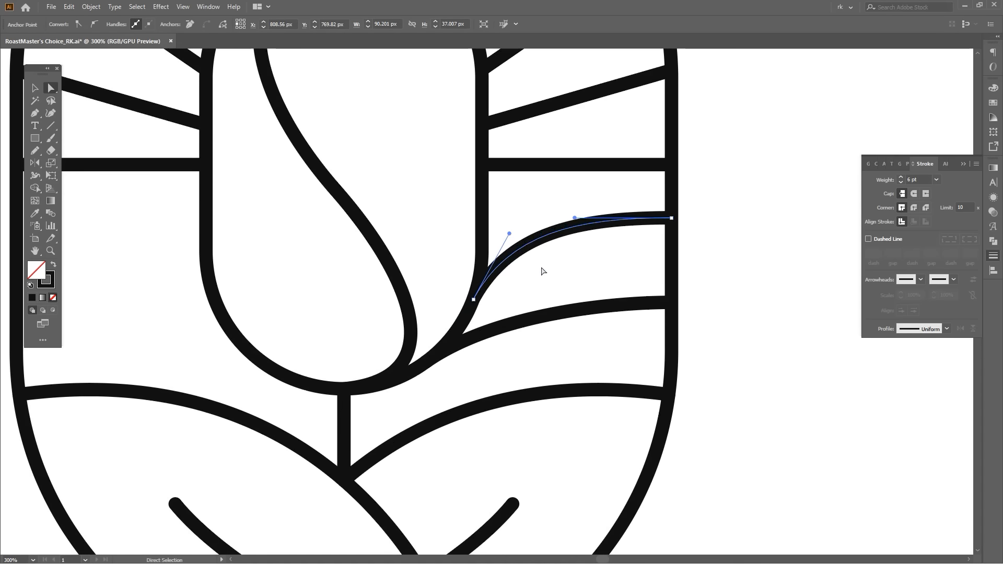
# Reflect a copy of the two right-hand field curves across the vertical centre to the bean's left side.
pyautogui.press('v')
pyautogui.scroll(-1, 591, 258)
pyautogui.moveTo(595, 292); pyautogui.dragTo(595, 294)
pyautogui.moveTo(576, 329); pyautogui.dragTo(629, 314)
pyautogui.press('o')
pyautogui.click(515, 310)
pyautogui.moveTo(574, 347); pyautogui.dragTo(452, 348)
pyautogui.press('v')
pyautogui.click(721, 278)
# Bring the RoastMaster's CHOICE text and the emblem together so the text sits directly beneath the emblem.
pyautogui.scroll(-3, 722, 278)
pyautogui.moveTo(721, 278); pyautogui.dragTo(688, 293)
pyautogui.moveTo(710, 186); pyautogui.dragTo(554, 385)
pyautogui.press('space')
pyautogui.moveTo(665, 371); pyautogui.dragTo(620, 300)
pyautogui.click(632, 334)
pyautogui.press('v')
pyautogui.press('space')
pyautogui.scroll(-1, 619, 298)
pyautogui.press('v')
pyautogui.moveTo(580, 390); pyautogui.dragTo(553, 419)
pyautogui.press('space')
pyautogui.scroll(2, 556, 334)
pyautogui.click(556, 321)
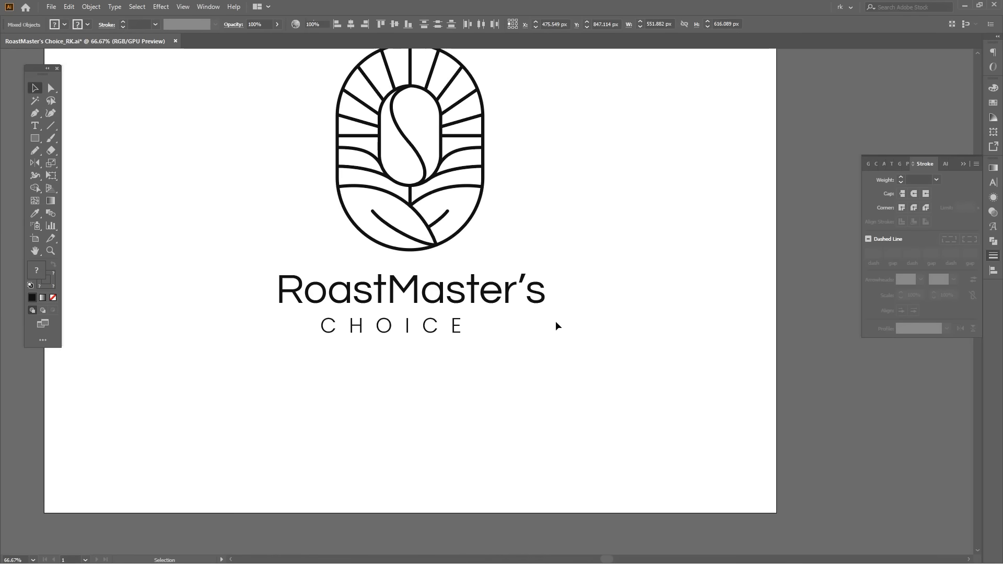
# Widen the letter spacing of the RoastMaster's line and recentre it beneath the emblem.
pyautogui.press('space')
pyautogui.moveTo(518, 376); pyautogui.dragTo(556, 367)
pyautogui.click(534, 287)
pyautogui.hotkey('alt', 'shift', 'Right')
pyautogui.hotkey('alt', 'shift', 'Right')
pyautogui.hotkey('alt', 'shift', 'Right')
pyautogui.hotkey('alt', 'shift', 'Right')
pyautogui.hotkey('alt', 'shift', 'Right')
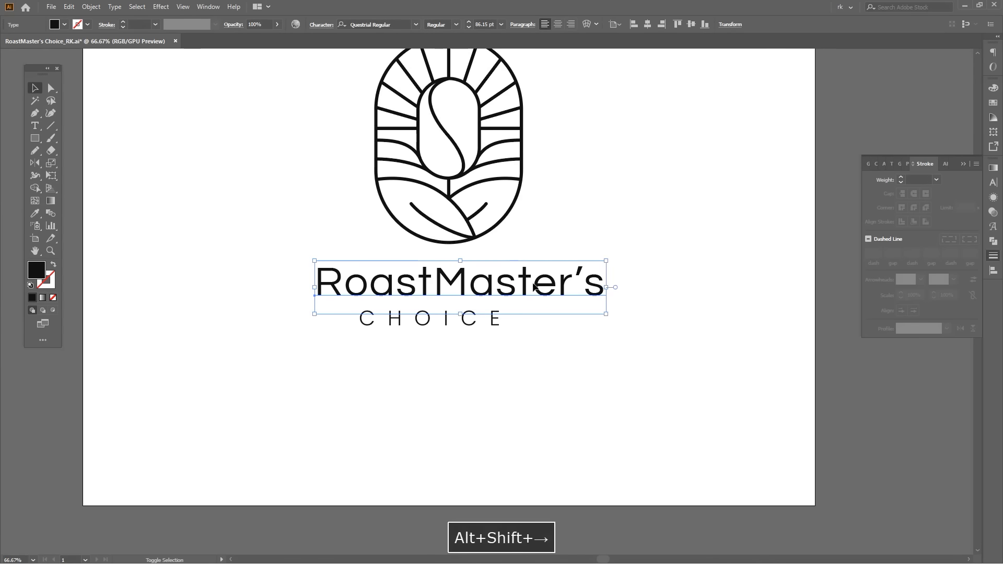
pyautogui.moveTo(535, 290); pyautogui.dragTo(491, 282)
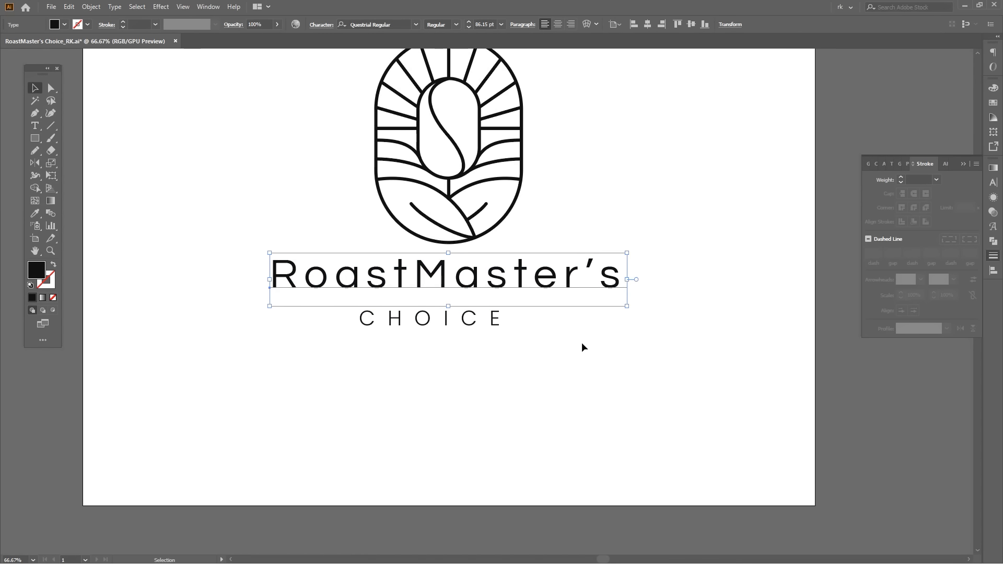
# Enlarge the CHOICE line and centre it beneath the RoastMaster's line.
pyautogui.scroll(-2, 581, 342)
pyautogui.click(600, 317)
pyautogui.press('space')
pyautogui.press('v')
pyautogui.scroll(-1, 585, 314)
pyautogui.press('space')
pyautogui.moveTo(585, 316); pyautogui.dragTo(592, 321)
pyautogui.press('v')
pyautogui.moveTo(515, 291); pyautogui.dragTo(617, 280)
pyautogui.scroll(2, 541, 298)
# Expand the emblem group's strokes into shapes.
pyautogui.click(570, 339)
pyautogui.scroll(-2, 559, 337)
pyautogui.scroll(1, 548, 366)
pyautogui.press('F4')
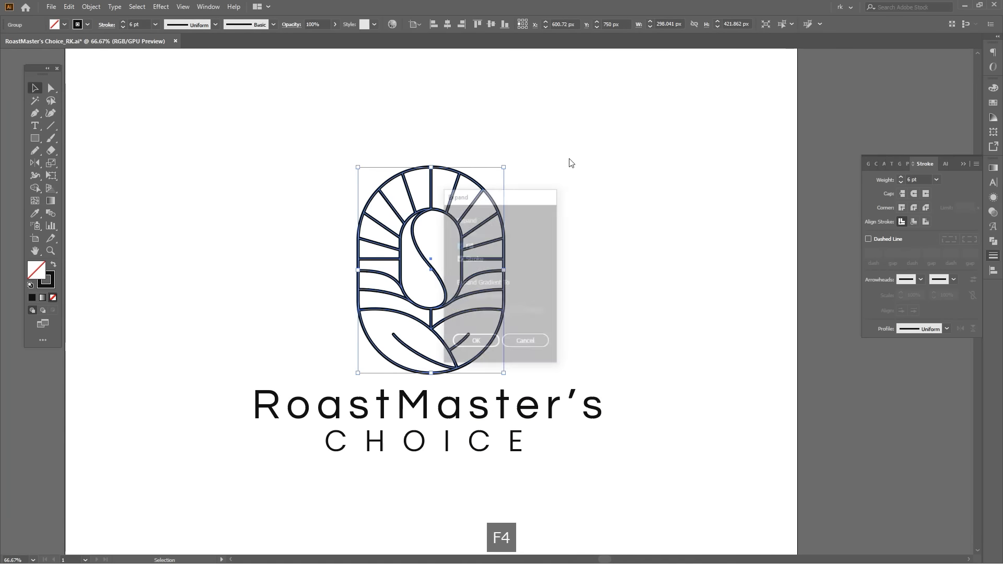
pyautogui.press('Return')
# Group the emblem with both text lines and scale the logo down to about 515 px wide near the artboard's centre.
pyautogui.scroll(-1, 579, 151)
pyautogui.press('v')
pyautogui.moveTo(615, 439); pyautogui.dragTo(453, 107)
pyautogui.scroll(-2, 611, 99)
pyautogui.press('space')
pyautogui.moveTo(559, 238); pyautogui.dragTo(564, 219)
pyautogui.press('space')
pyautogui.moveTo(633, 222); pyautogui.dragTo(570, 185)
pyautogui.hotkey('ctrl', 'g')
pyautogui.press('space')
pyautogui.moveTo(614, 251); pyautogui.dragTo(608, 254)
pyautogui.click(600, 280)
# Draw a black rectangle across the artboard's full width, covering slightly more than its upper half.
pyautogui.press('m')
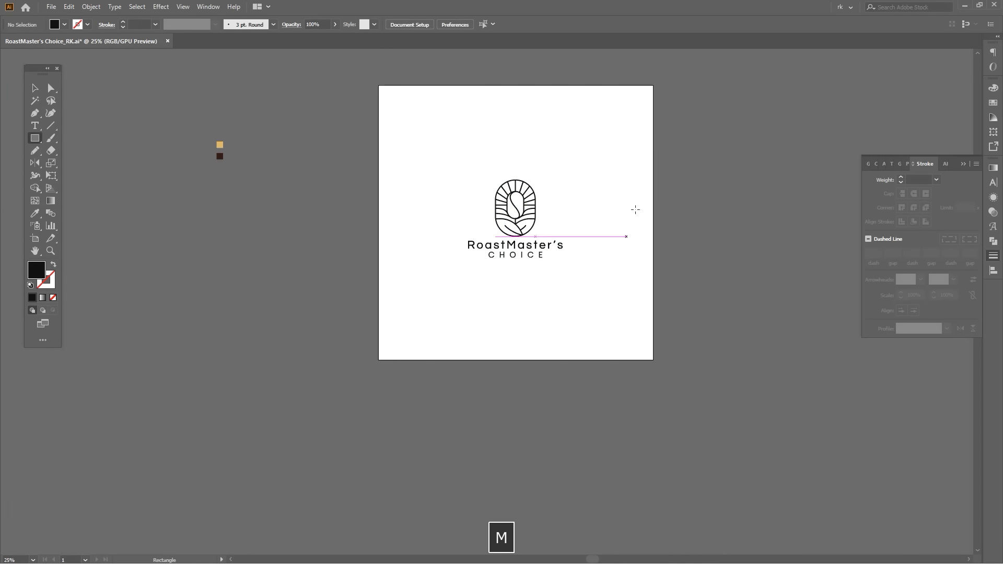
pyautogui.moveTo(653, 86); pyautogui.dragTo(381, 230)
pyautogui.press('v')
pyautogui.moveTo(382, 157); pyautogui.dragTo(424, 168)
pyautogui.hotkey('ctrl', 'z')
# Move the grouped logo straight up onto the black rectangle and bring it to the front.
pyautogui.scroll(4, 367, 152)
pyautogui.scroll(-5, 426, 169)
pyautogui.press('space')
pyautogui.press('v')
pyautogui.click(606, 135)
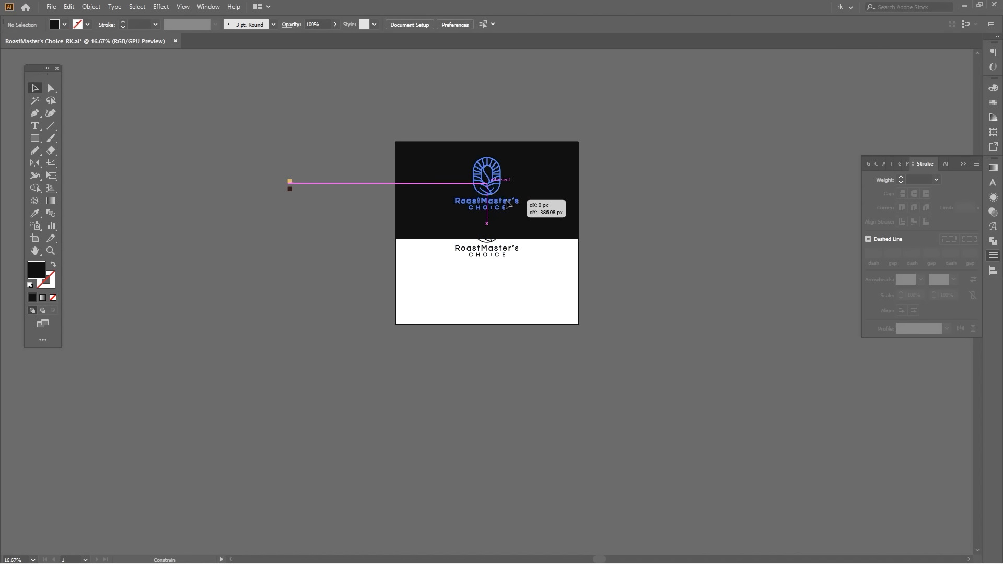
pyautogui.click(491, 245)
pyautogui.hotkey('ctrl', 'shift', ']')
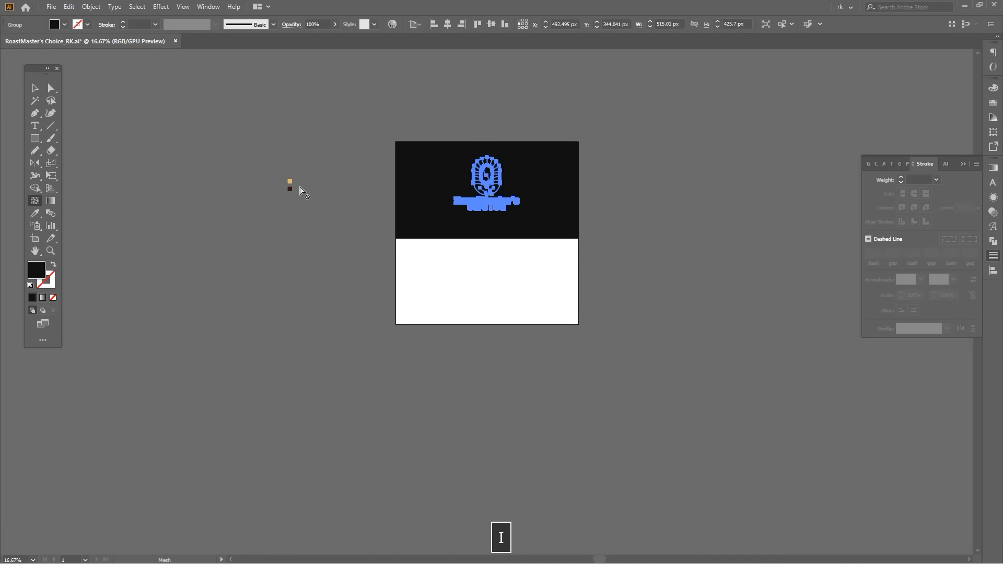
# Recolour the logo with the tan swatch beside the artboard and centre it vertically on the black rectangle.
pyautogui.click(292, 181)
pyautogui.press('v')
pyautogui.click(558, 213)
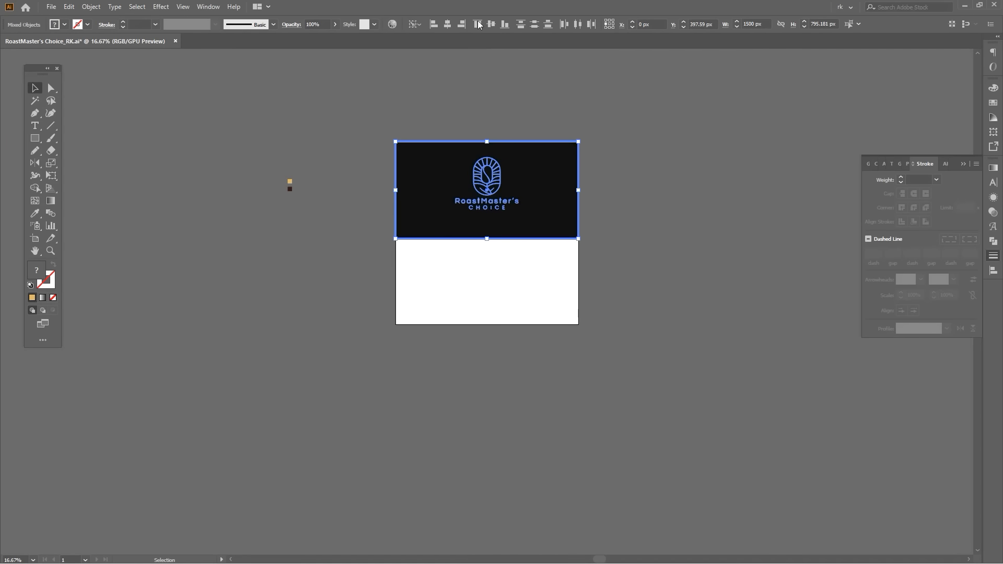
pyautogui.click(670, 165)
# Duplicate the black rectangle straight down and fit the two rectangles to the artboard's halves, the upper one 750 px high.
pyautogui.moveTo(496, 192); pyautogui.dragTo(496, 293)
pyautogui.moveTo(563, 293); pyautogui.dragTo(604, 274)
pyautogui.hotkey('ctrl', 'z')
pyautogui.moveTo(591, 161); pyautogui.dragTo(598, 257)
pyautogui.keyDown('shift'); pyautogui.click(584, 206); pyautogui.keyUp('shift')
pyautogui.scroll(1, 539, 315)
pyautogui.moveTo(524, 317)
pyautogui.mouseDown()
pyautogui.moveTo(517, 231)
pyautogui.moveTo(528, 230)
pyautogui.moveTo(531, 301)
pyautogui.mouseUp()
# Fill the rectangle on the artboard's lower half with the tan swatch colour.
pyautogui.press('a')
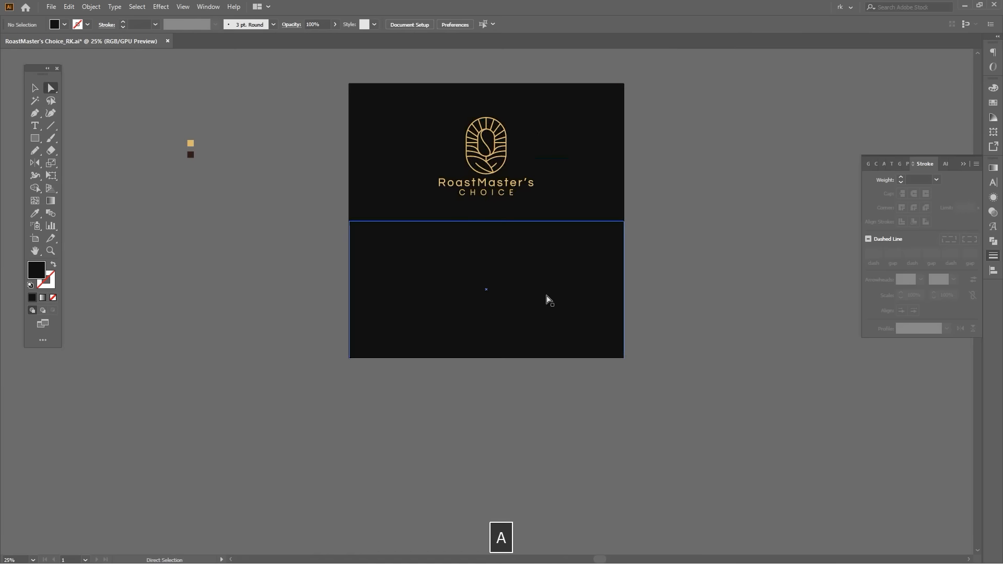
pyautogui.click(544, 297)
pyautogui.press('i')
pyautogui.click(190, 143)
pyautogui.press('a')
pyautogui.click(537, 148)
pyautogui.press('v')
pyautogui.click(669, 136)
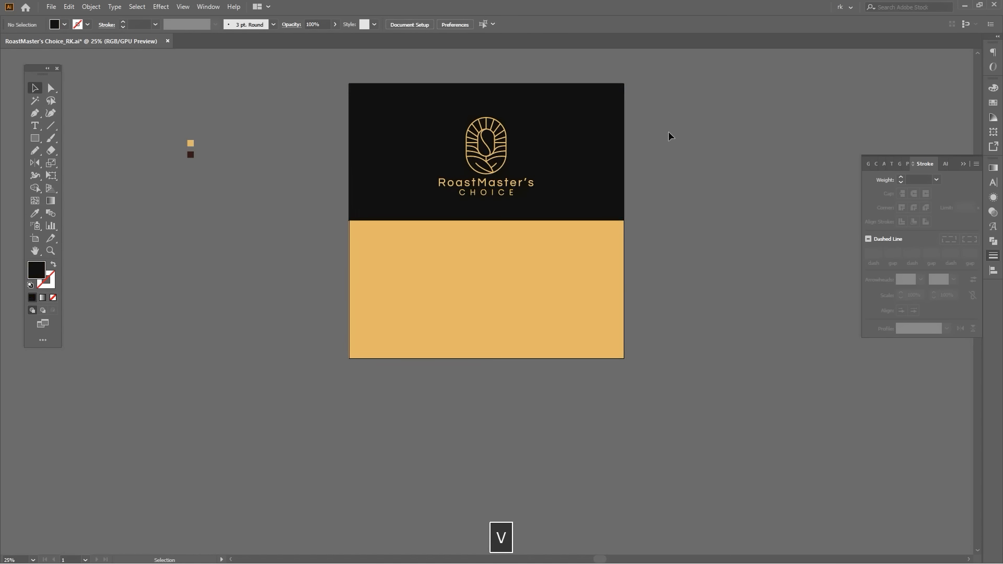
# Centre the tan logo vertically on the resized black rectangle.
pyautogui.click(505, 137)
pyautogui.keyDown('shift'); pyautogui.click(590, 124); pyautogui.keyUp('shift')
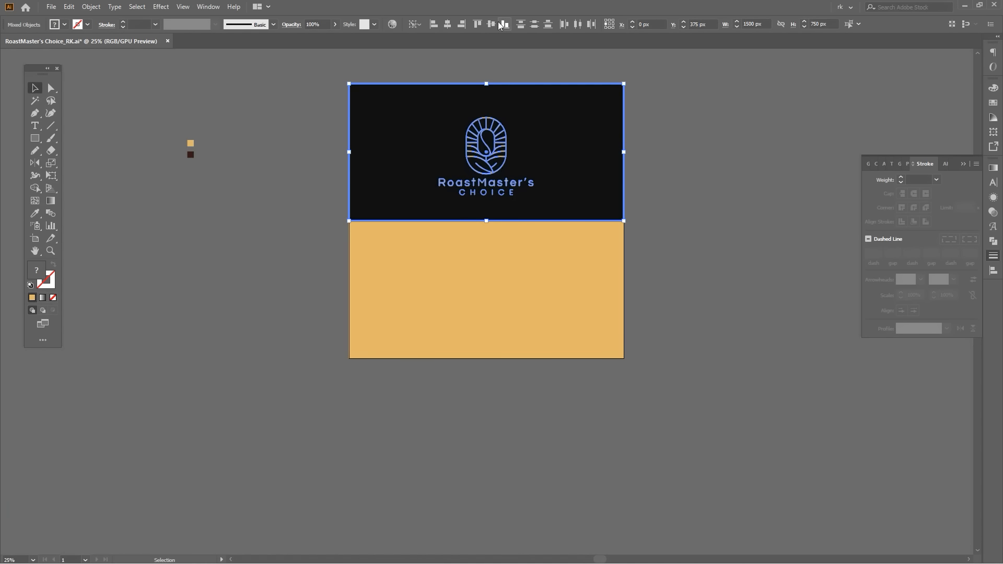